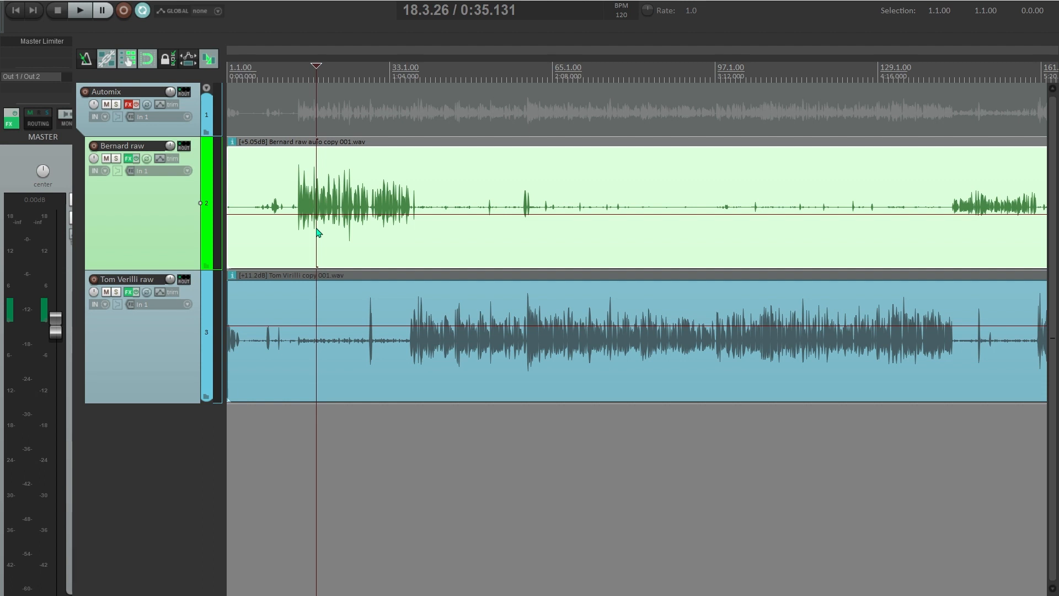
# - Review the opening of both interview tracks between 0:24 and 0:46, zooming the timeline in and out
pyautogui.click(301, 238)
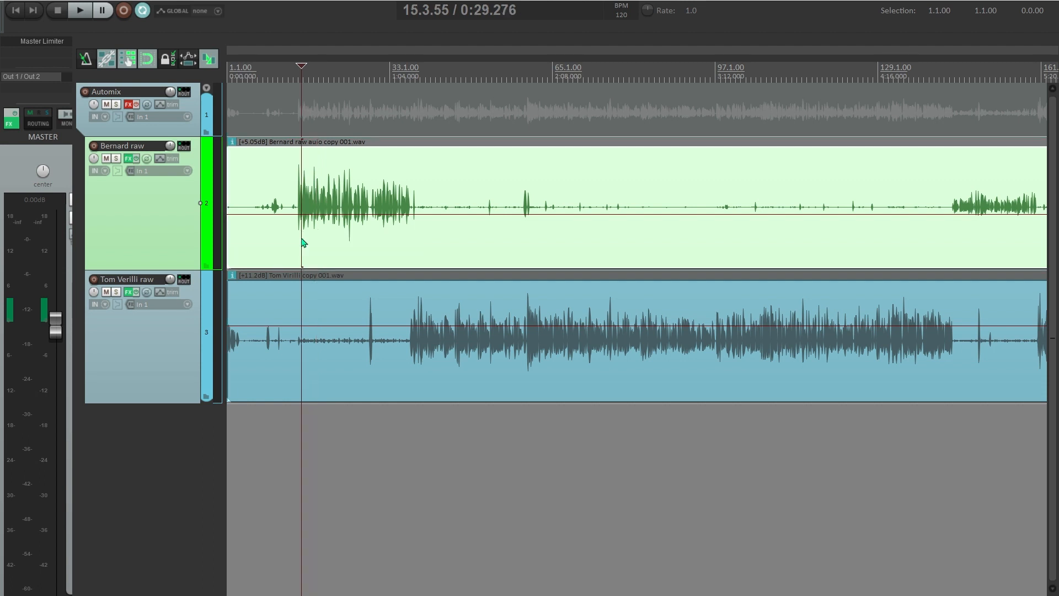
pyautogui.scroll(3, 303, 243)
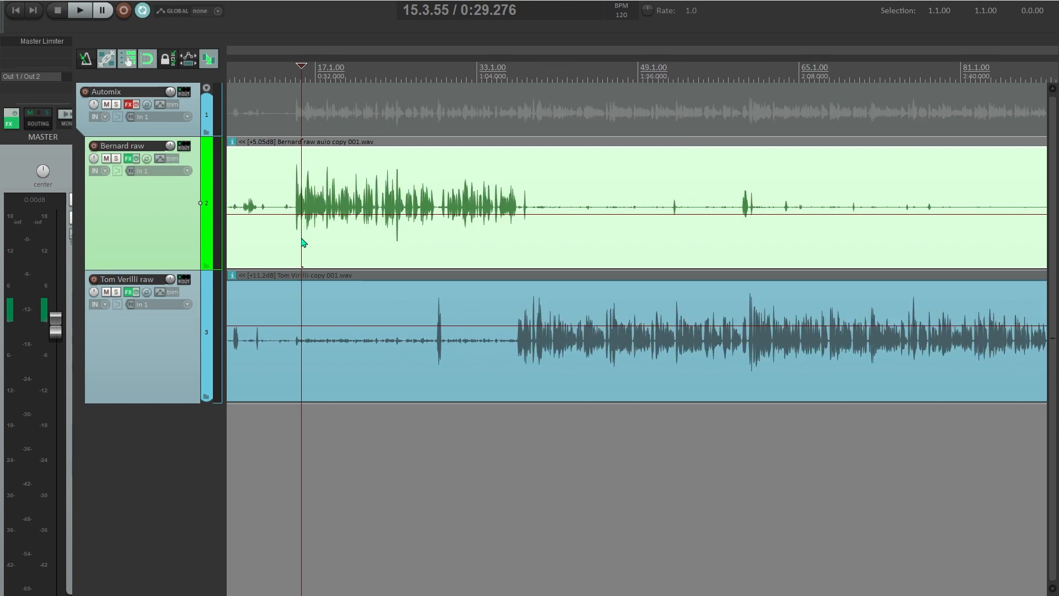
pyautogui.scroll(-2, 291, 254)
pyautogui.click(281, 253)
pyautogui.scroll(2, 282, 252)
pyautogui.scroll(-2, 283, 252)
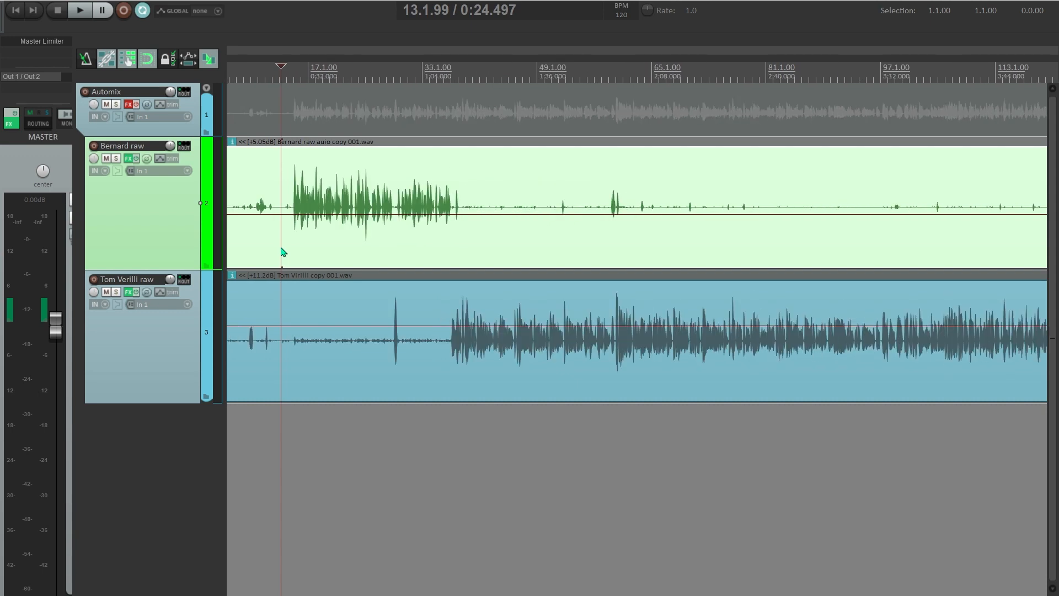
pyautogui.scroll(-2, 282, 251)
pyautogui.click(312, 237)
pyautogui.scroll(-1, 370, 241)
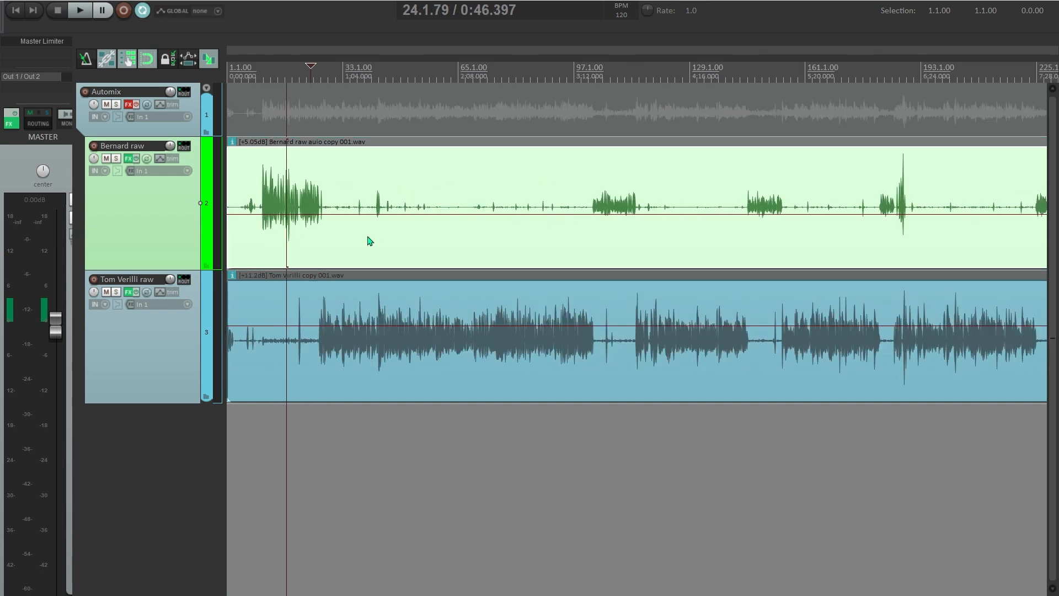
pyautogui.scroll(-2, 369, 241)
pyautogui.scroll(-2, 475, 239)
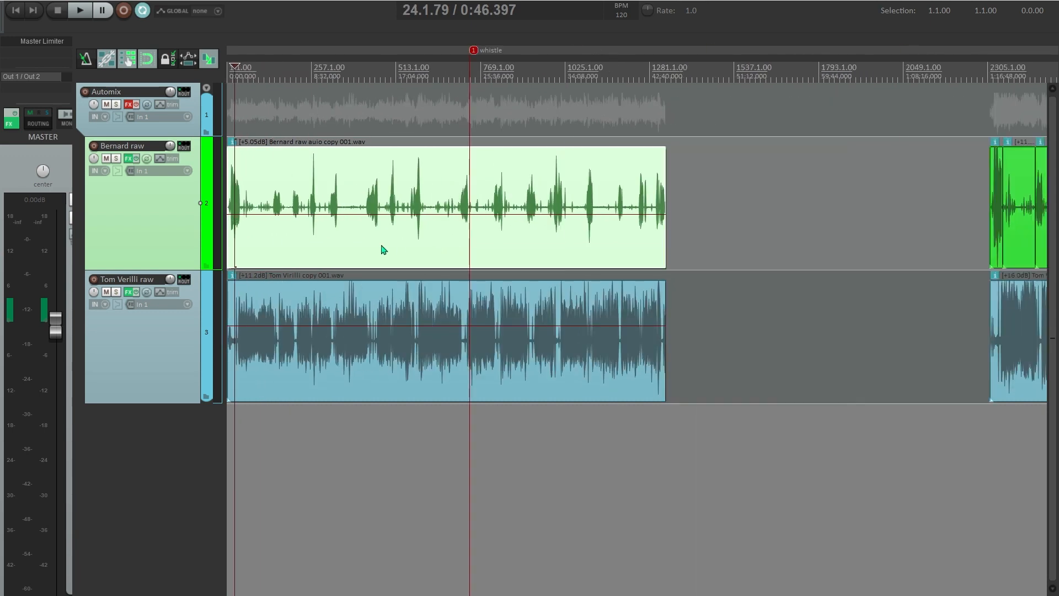
pyautogui.scroll(3, 253, 243)
pyautogui.scroll(3, 289, 247)
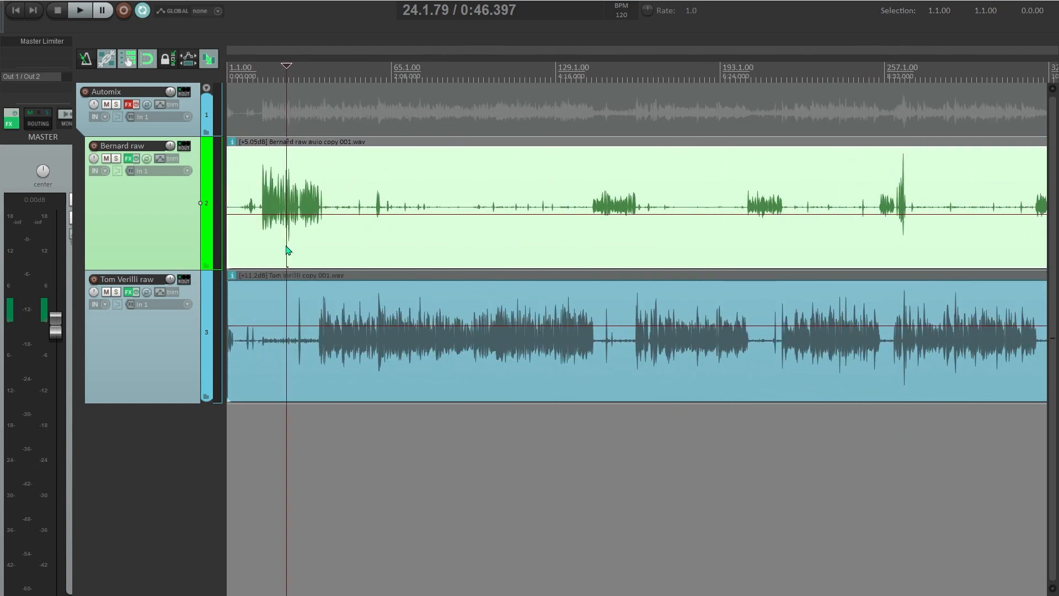
pyautogui.scroll(-1, 281, 246)
pyautogui.scroll(-1, 277, 245)
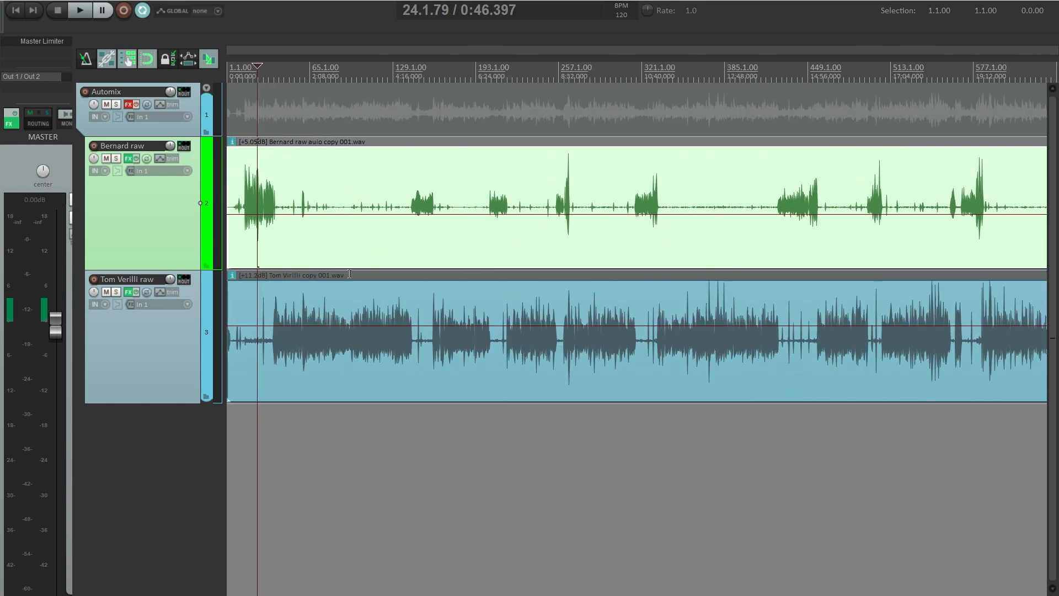
pyautogui.scroll(-1, 485, 240)
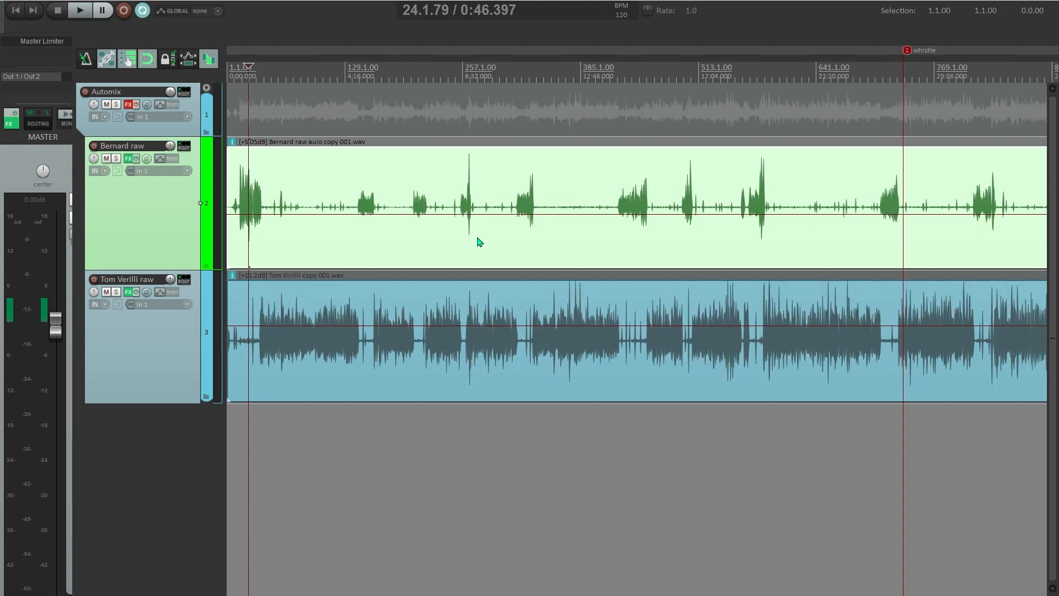
pyautogui.scroll(2, 269, 239)
pyautogui.scroll(1, 259, 244)
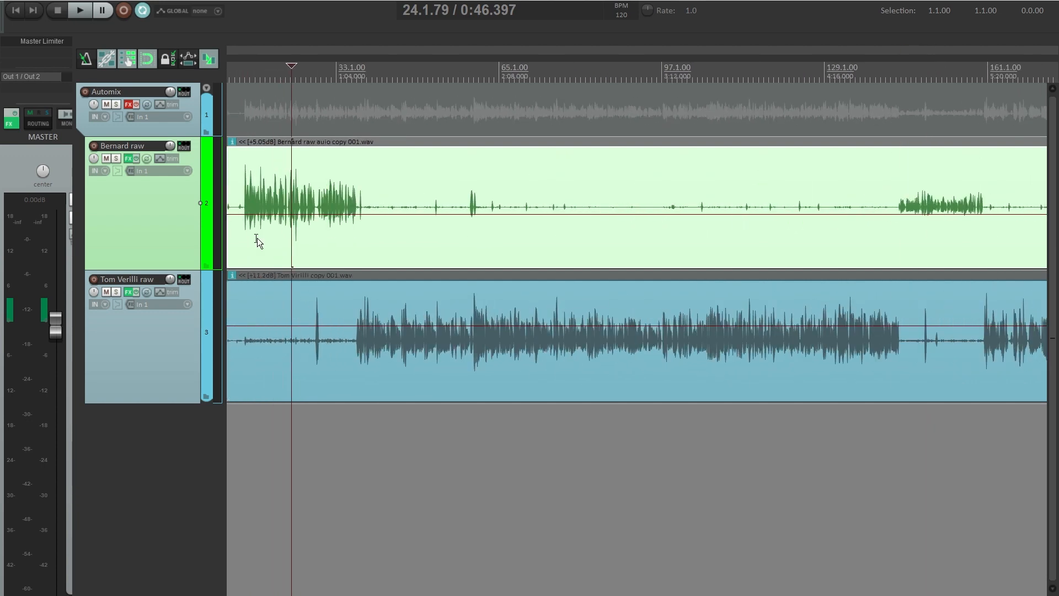
pyautogui.hscroll(-2, 257, 241)
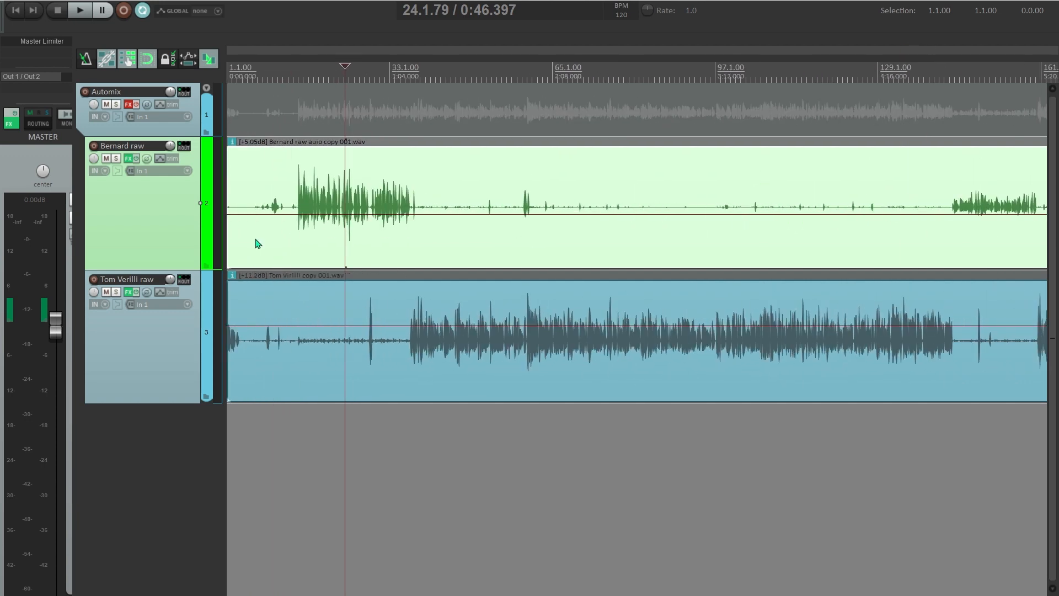
# - Place the play position at about 0:25, just before the first phrase
pyautogui.click(292, 249)
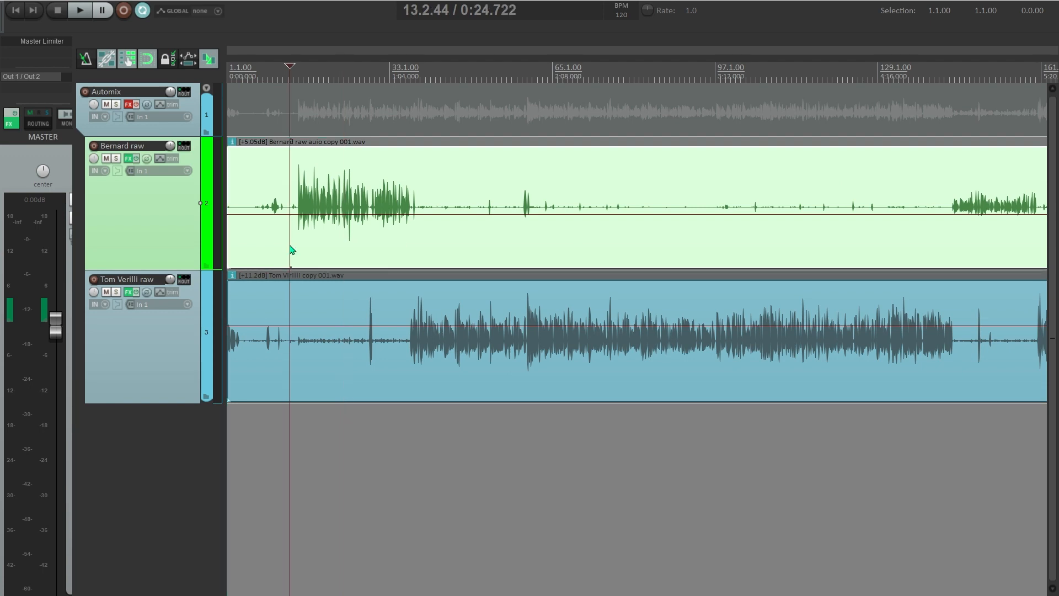
pyautogui.scroll(1, 292, 250)
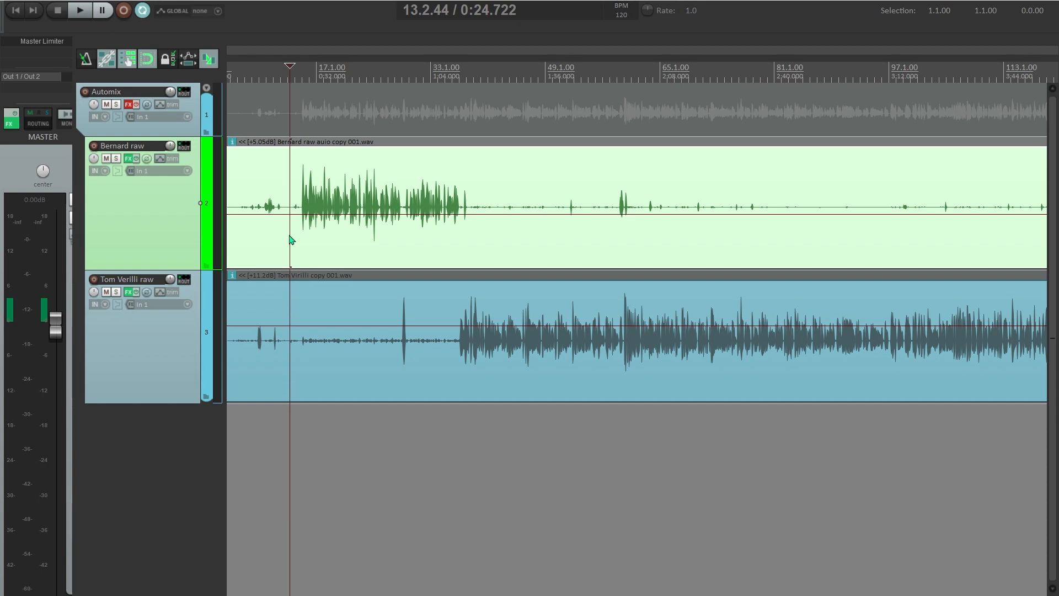
pyautogui.click(291, 246)
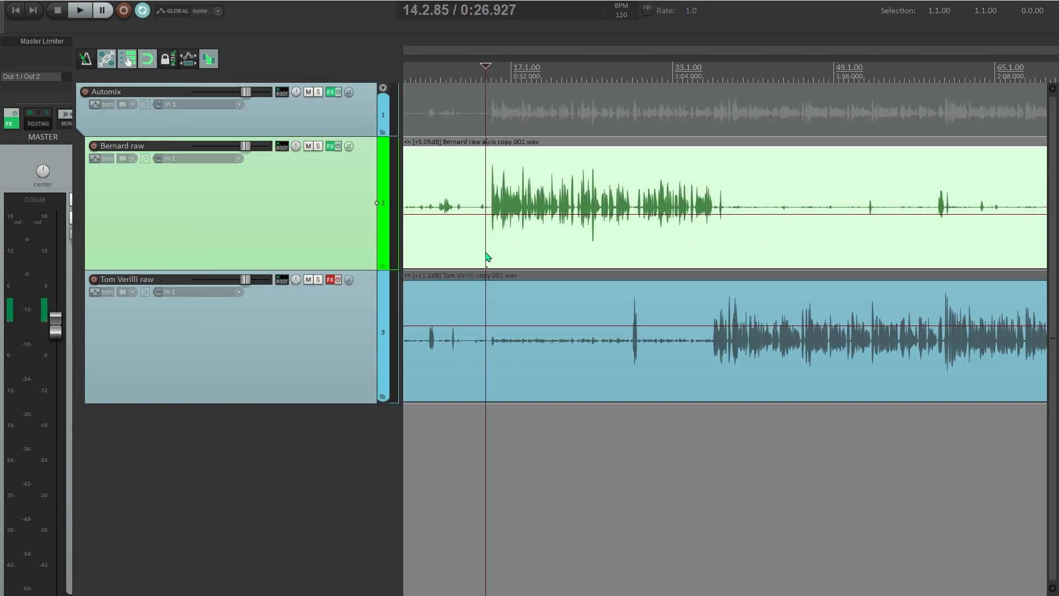
# - Open the first speaker's raw clip in iZotope RX 9 and zoom into the spectrogram
pyautogui.hotkey('ctrl', 'alt', 'e')
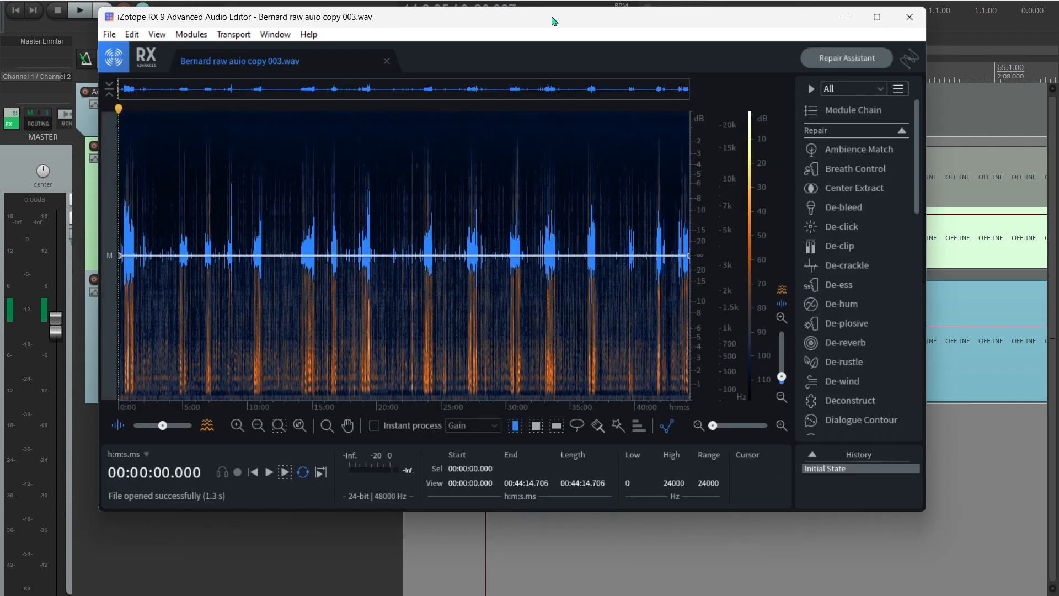
pyautogui.scroll(3, 222, 362)
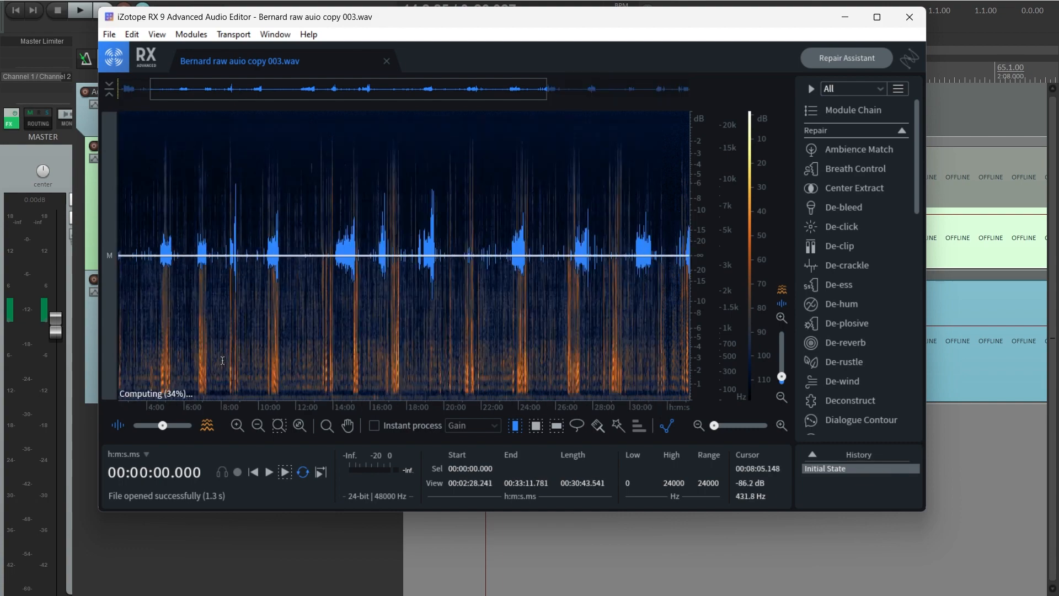
pyautogui.click(328, 320)
pyautogui.scroll(3, 324, 312)
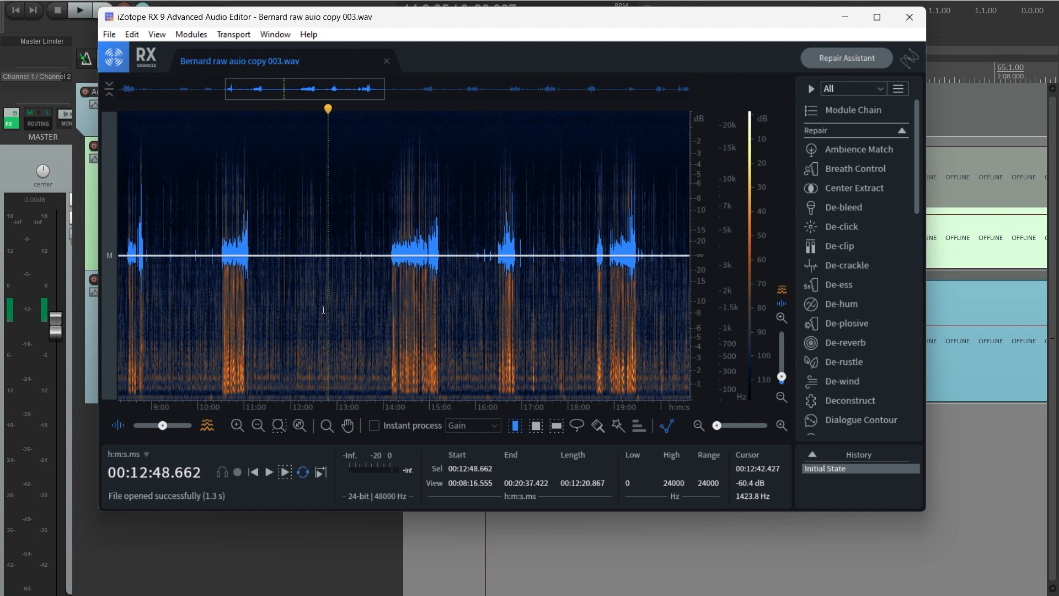
# - Set the RX playhead to exactly 12:40 and enlarge the editor window
pyautogui.click(324, 309)
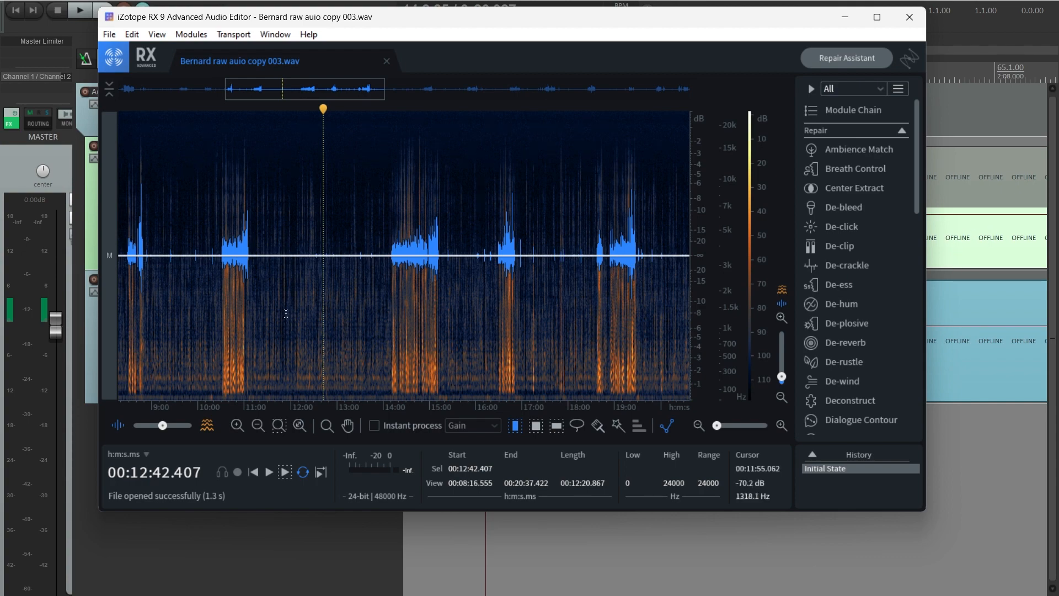
pyautogui.click(320, 292)
pyautogui.scroll(1, 320, 292)
pyautogui.scroll(1, 320, 292)
pyautogui.click(323, 292)
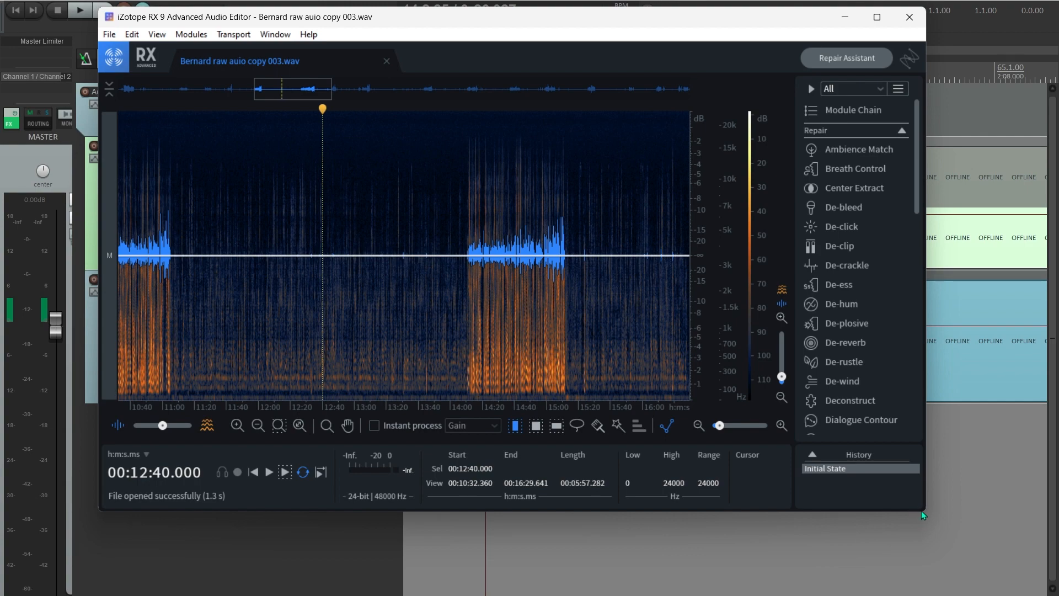
pyautogui.moveTo(925, 511); pyautogui.dragTo(1049, 580)
# - Move the playhead to 12:20 and set the blend slider fully to spectrogram, zooming around 16–19 minutes
pyautogui.click(291, 333)
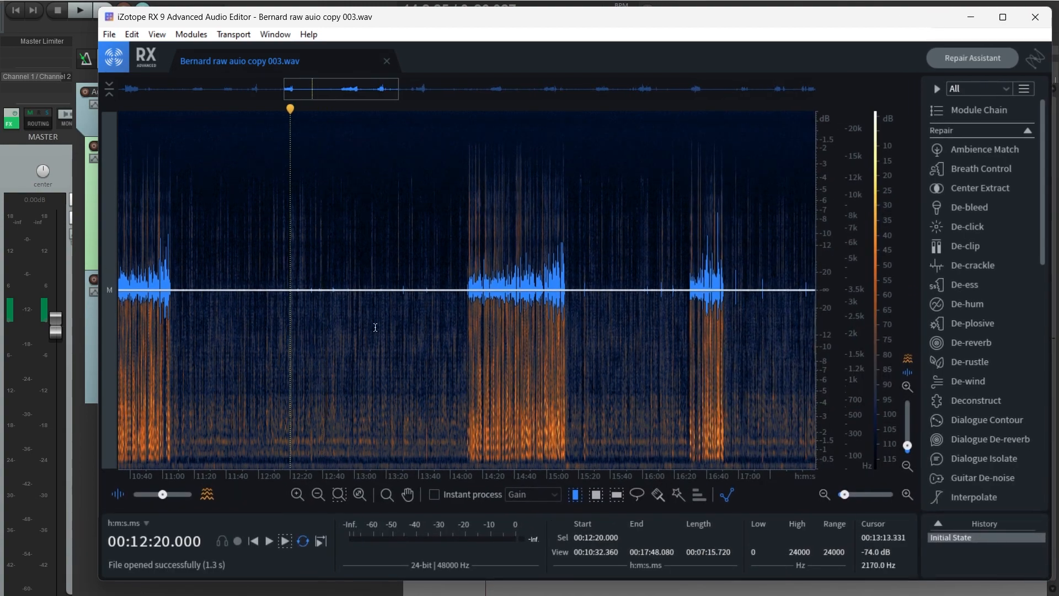
pyautogui.moveTo(162, 496); pyautogui.dragTo(192, 495)
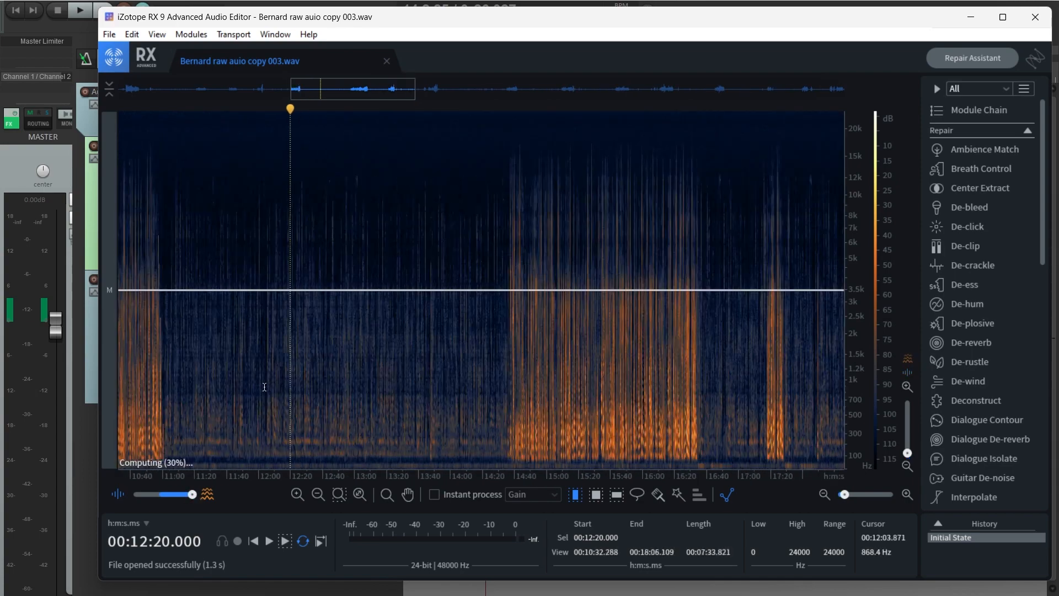
pyautogui.scroll(5, 264, 387)
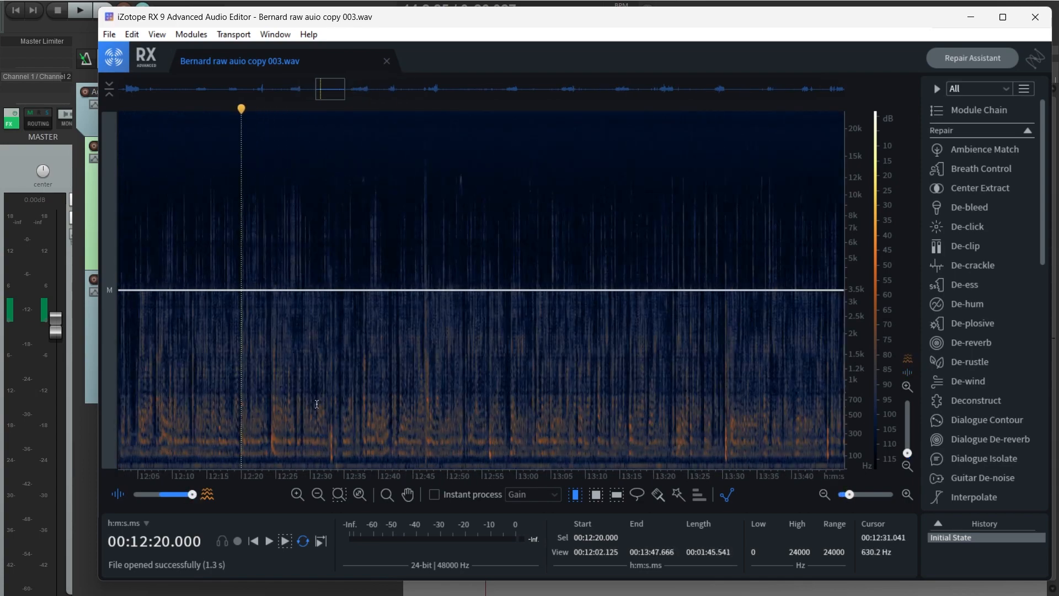
pyautogui.scroll(-6, 317, 404)
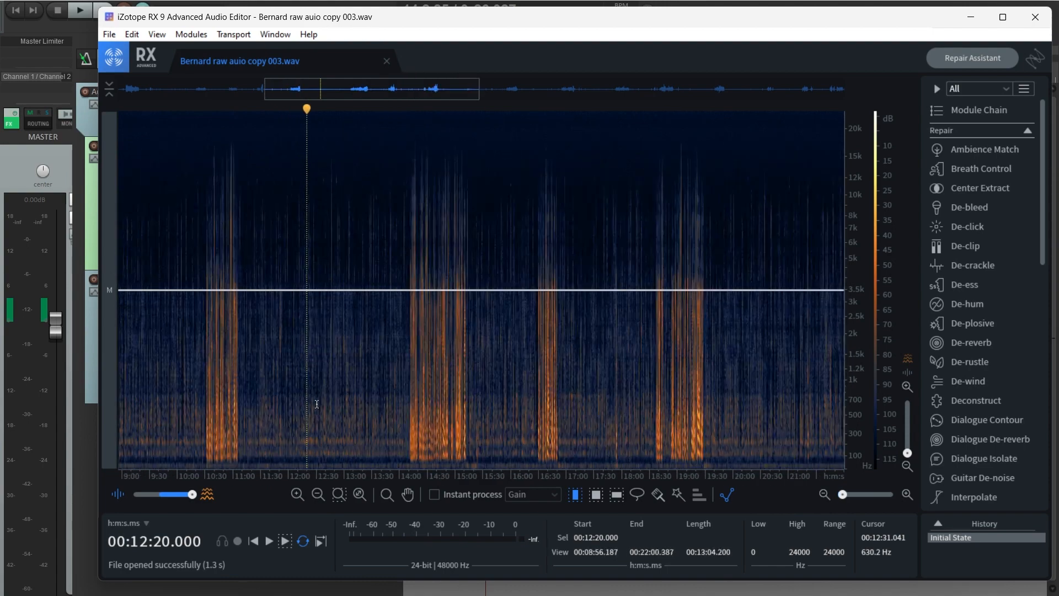
pyautogui.scroll(5, 561, 388)
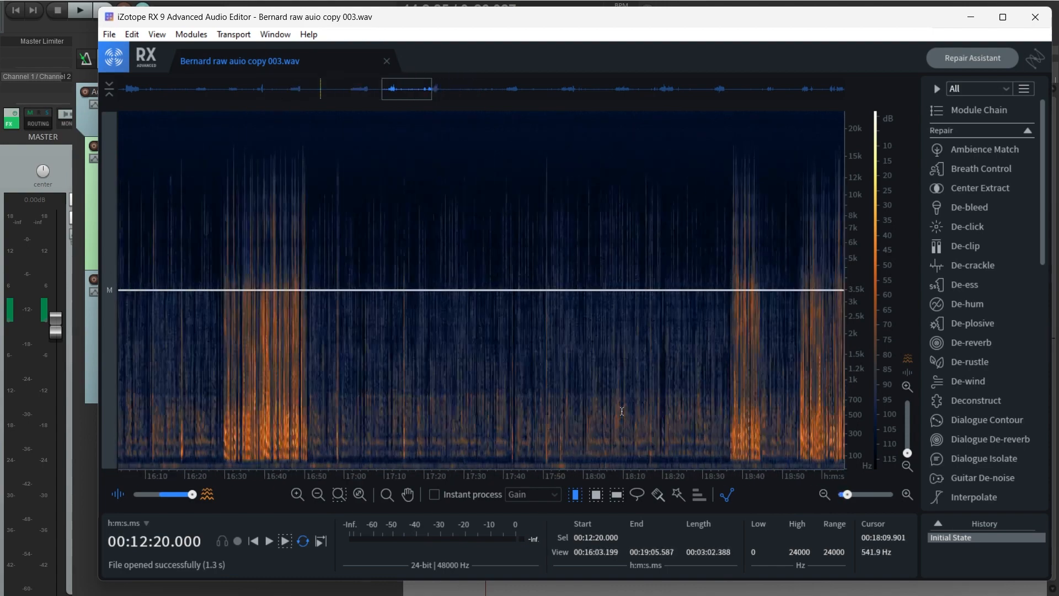
pyautogui.scroll(2, 561, 388)
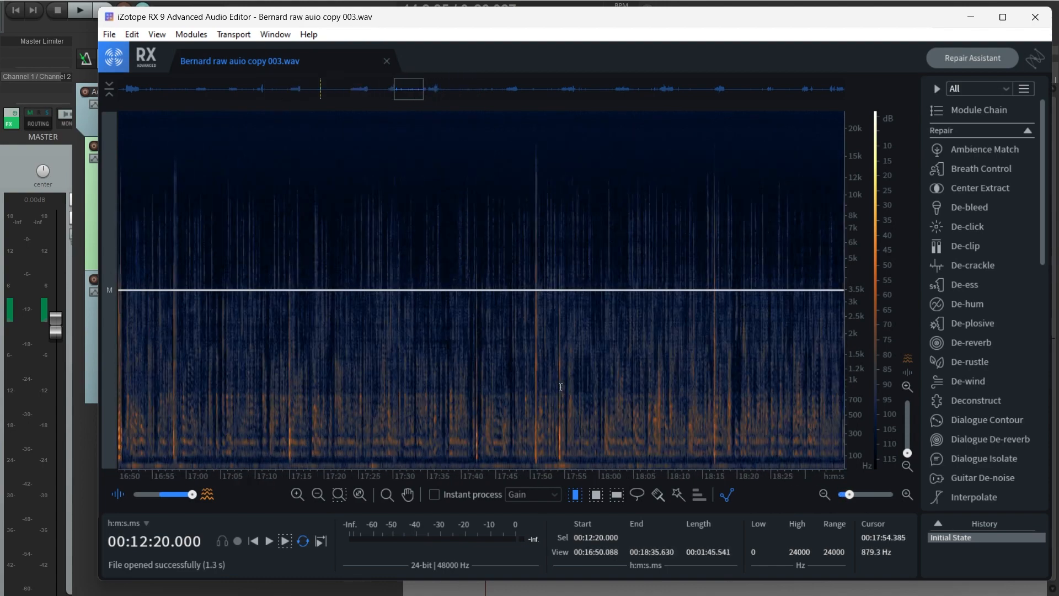
pyautogui.scroll(-2, 561, 387)
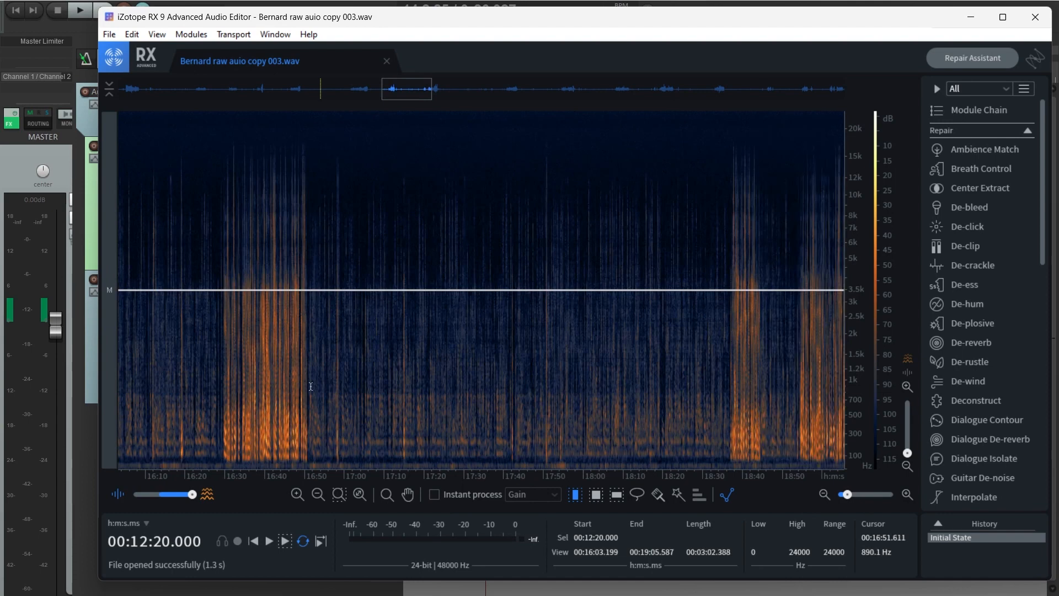
pyautogui.scroll(-2, 539, 411)
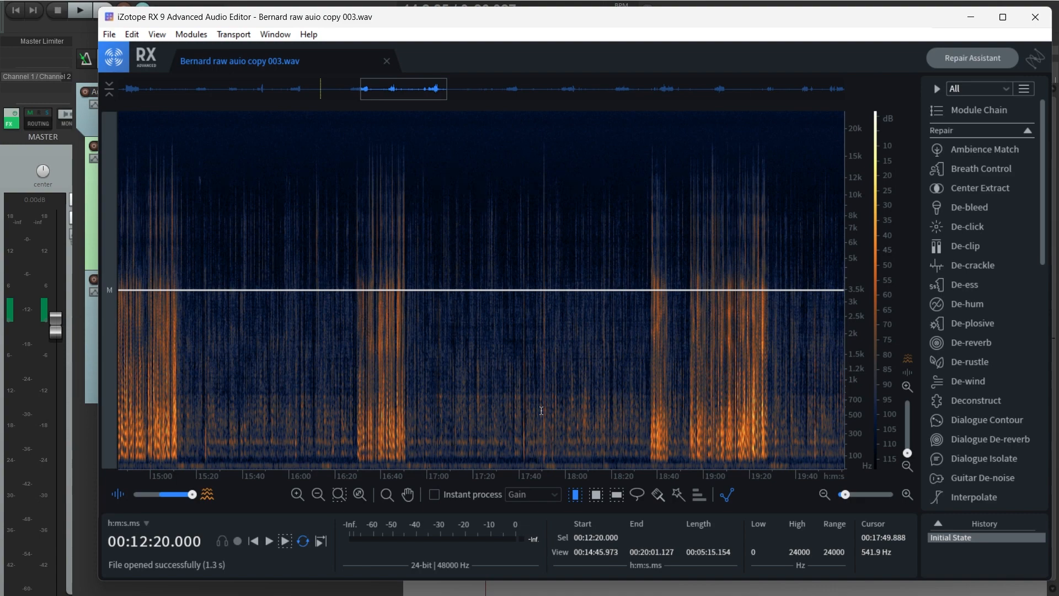
pyautogui.scroll(2, 541, 411)
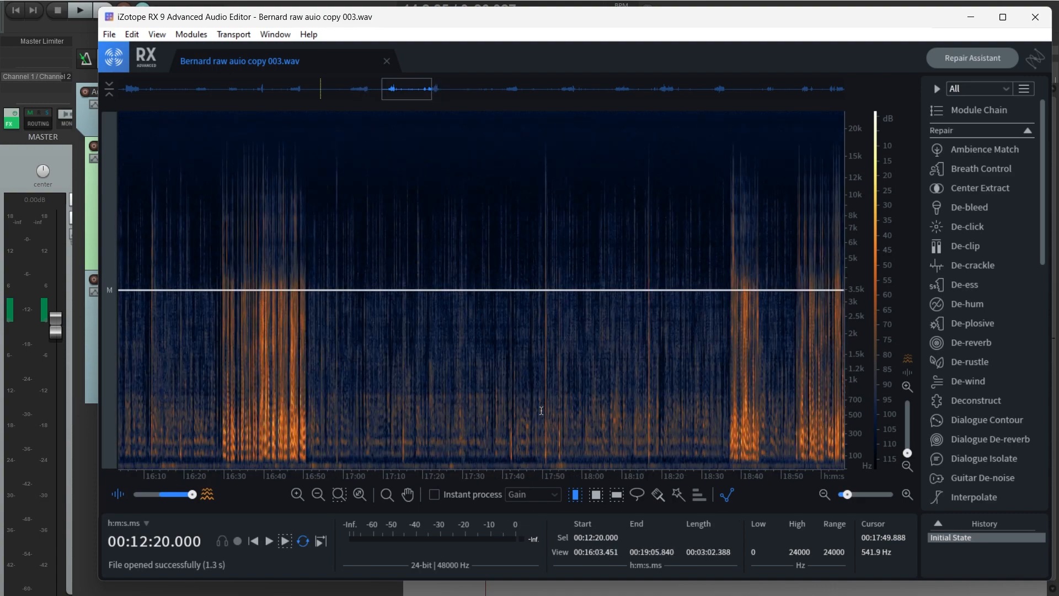
pyautogui.scroll(3, 541, 410)
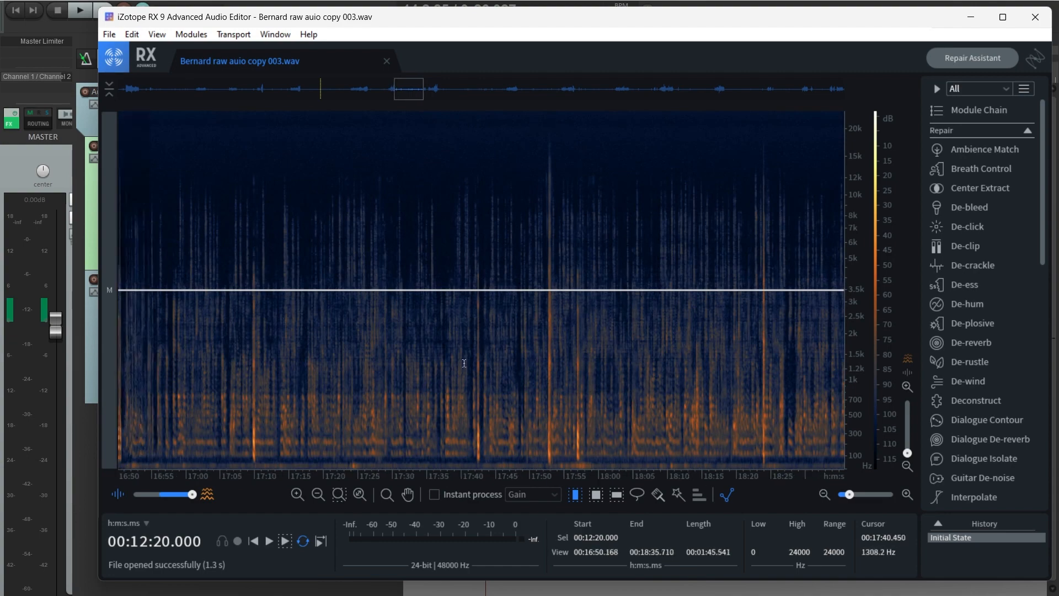
pyautogui.scroll(-5, 464, 363)
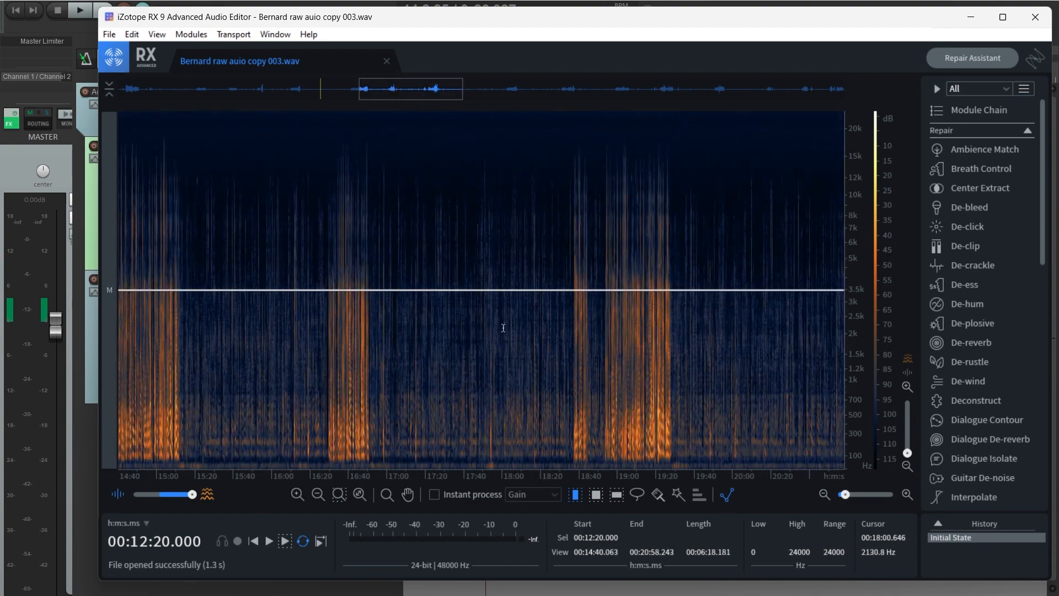
# - Inspect the five-module repair chain, close RX 9, and set REAPER's play position near 0:27
pyautogui.click(963, 113)
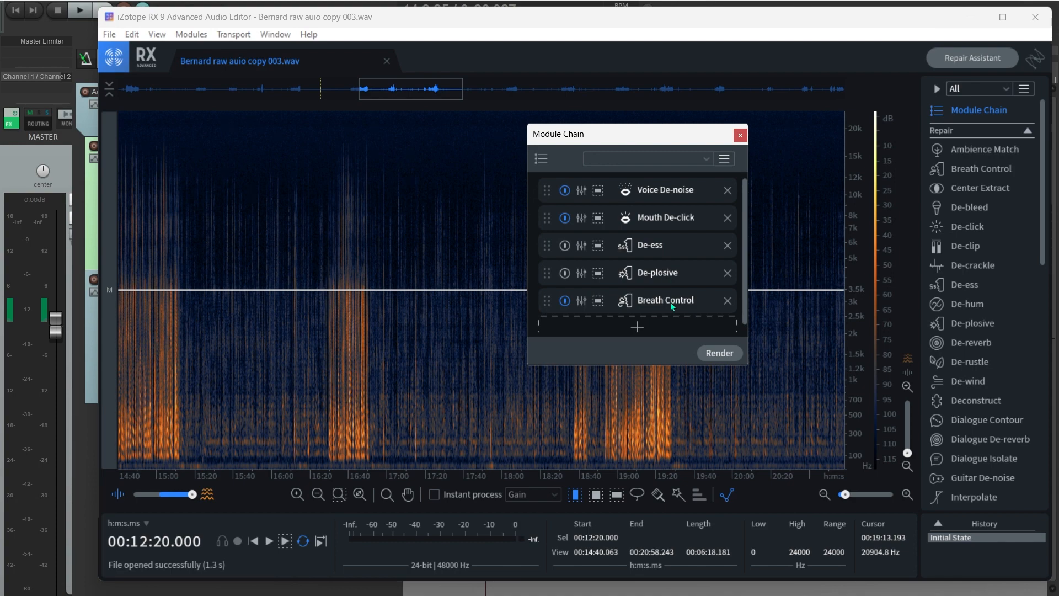
pyautogui.click(738, 136)
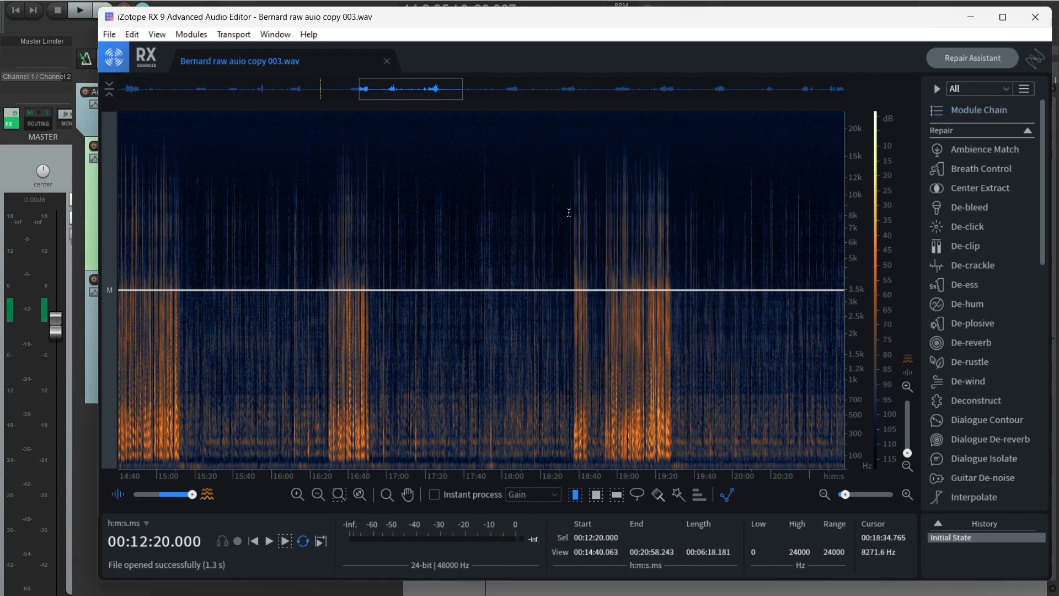
pyautogui.hotkey('alt', 'F4')
pyautogui.click(487, 230)
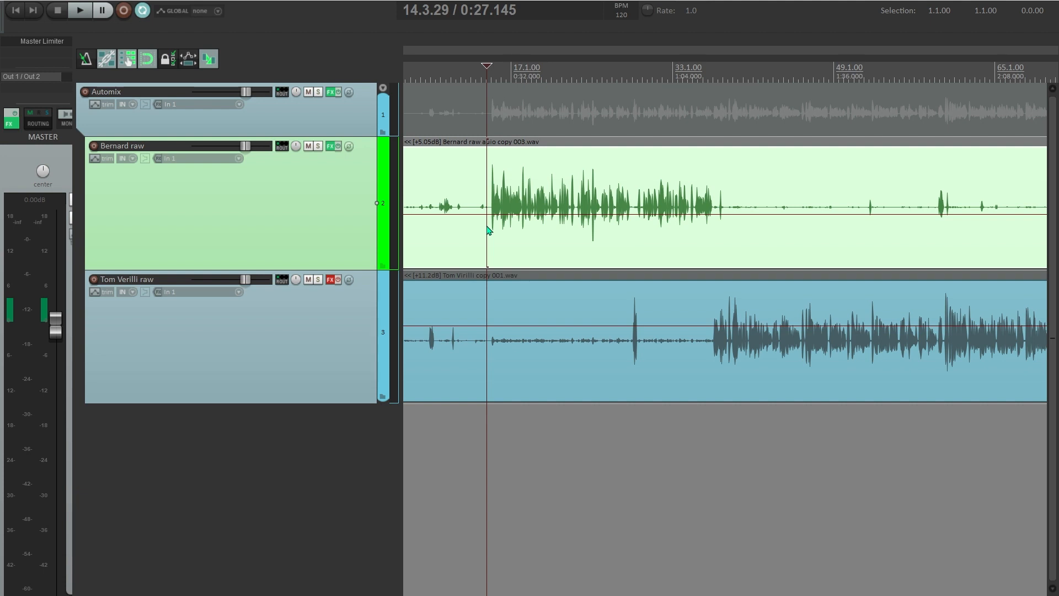
# - Show the Bernard raw FX chain with ReaGate, two Ozone 9 EQs and ReaComp, raised higher on screen
pyautogui.click(645, 380)
pyautogui.scroll(-2, 644, 381)
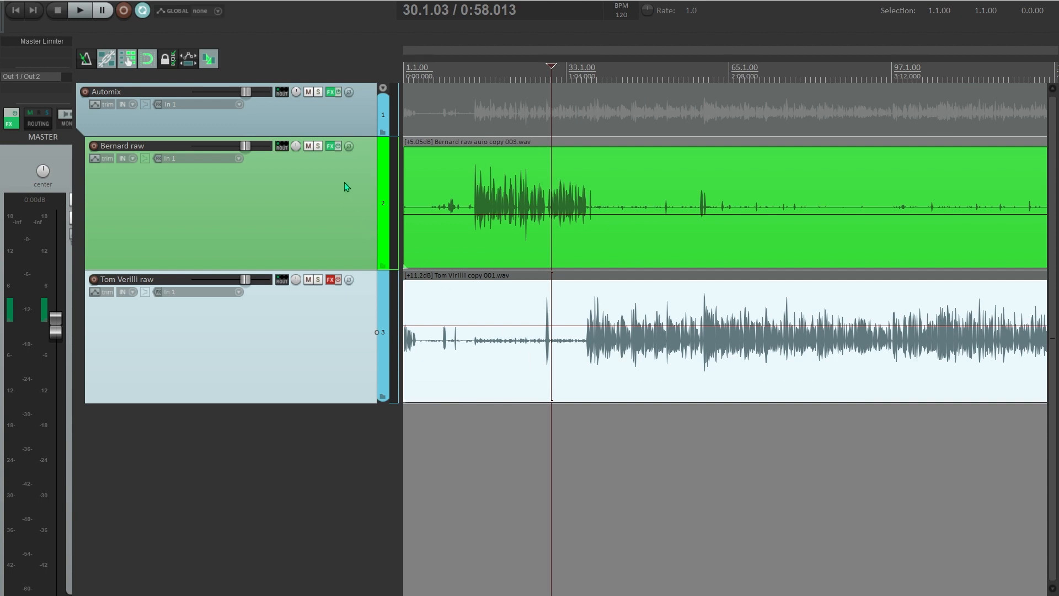
pyautogui.click(330, 147)
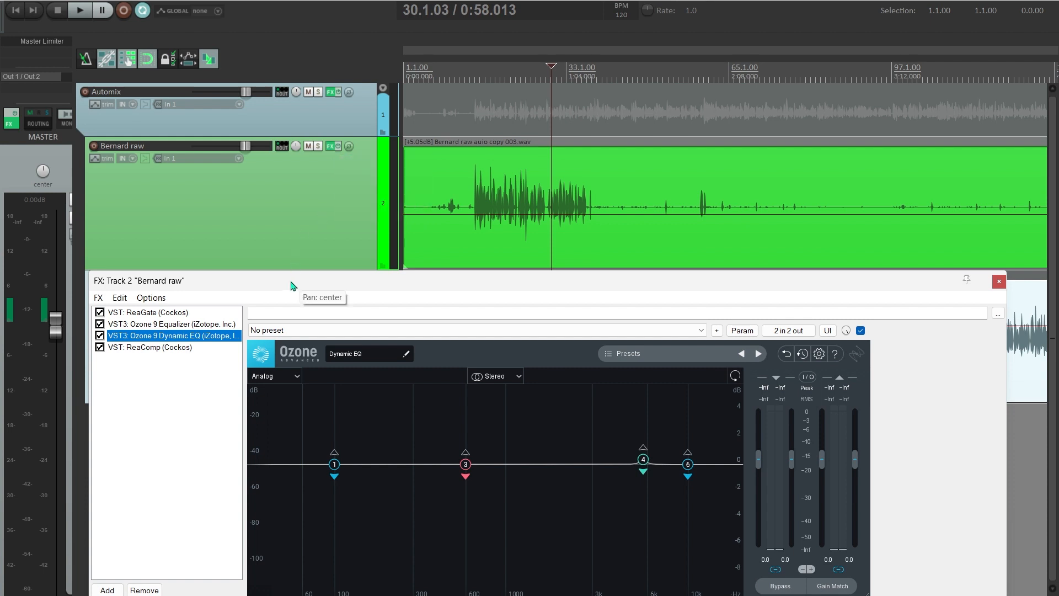
pyautogui.moveTo(293, 280); pyautogui.dragTo(251, 183)
# - Adjust Bernard raw's ReaGate Output mix Dry slider until it reads -19.0
pyautogui.click(146, 266)
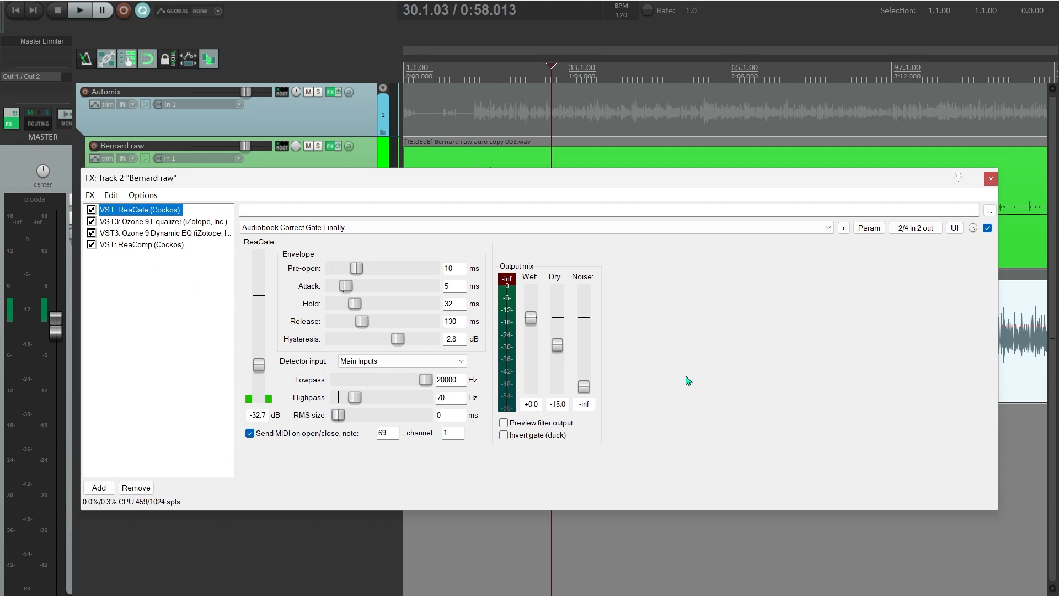
pyautogui.moveTo(557, 352); pyautogui.dragTo(558, 365)
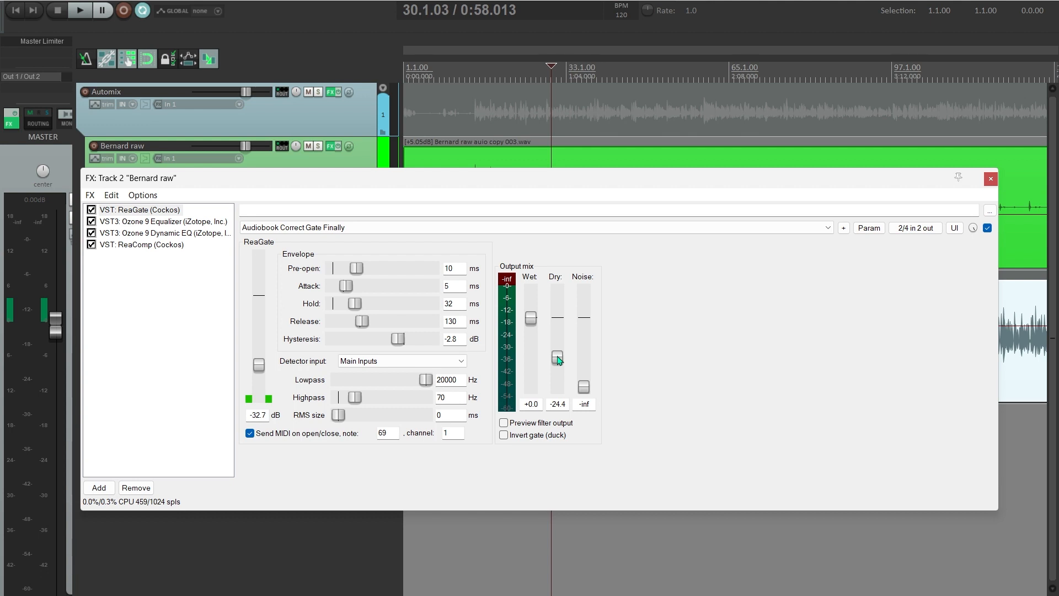
pyautogui.moveTo(558, 360); pyautogui.dragTo(559, 363)
pyautogui.moveTo(559, 363); pyautogui.dragTo(558, 352)
pyautogui.click(147, 224)
# - Reshape the Ozone 9 EQ bands: low band, low-mid bell near 287 Hz, presence lift 4218 Hz at 0.6 dB
pyautogui.click(148, 223)
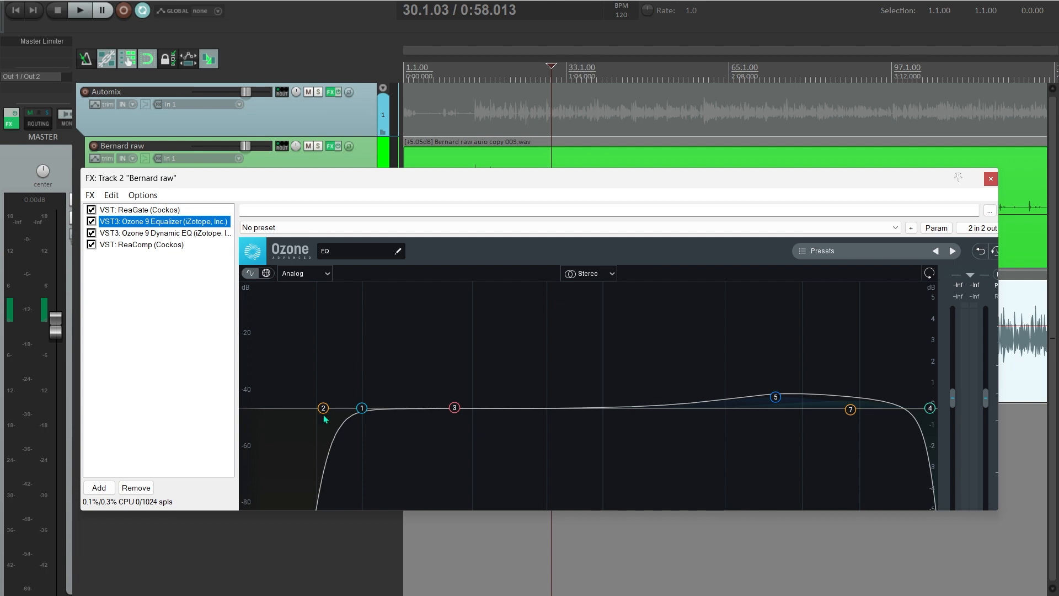
pyautogui.moveTo(364, 416); pyautogui.dragTo(315, 409)
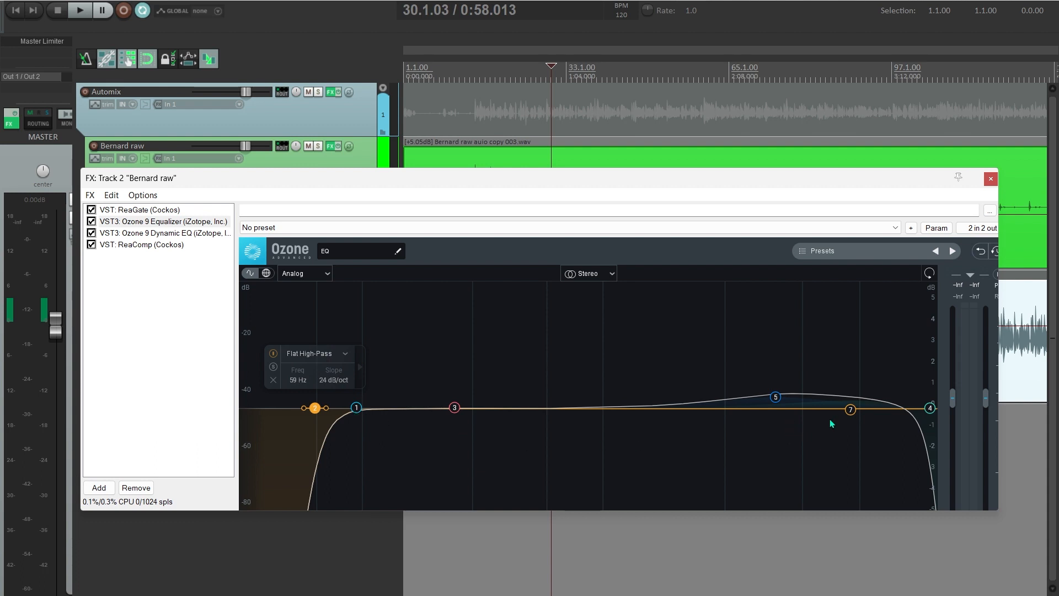
pyautogui.moveTo(775, 397)
pyautogui.mouseDown()
pyautogui.moveTo(700, 378)
pyautogui.moveTo(840, 385)
pyautogui.moveTo(782, 387)
pyautogui.mouseUp()
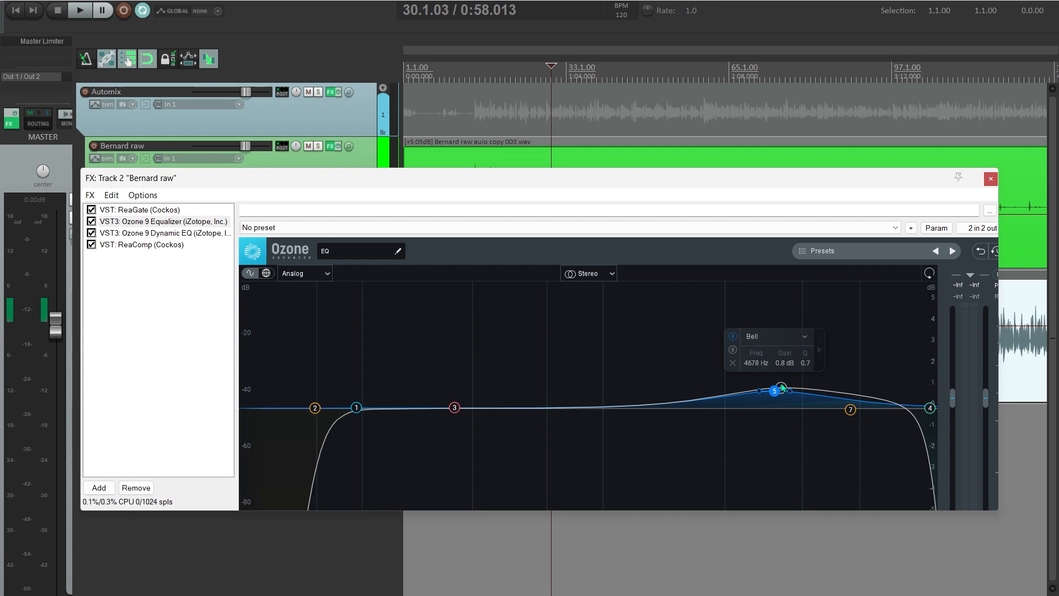
pyautogui.moveTo(455, 407)
pyautogui.mouseDown()
pyautogui.moveTo(474, 427)
pyautogui.moveTo(466, 407)
pyautogui.mouseUp()
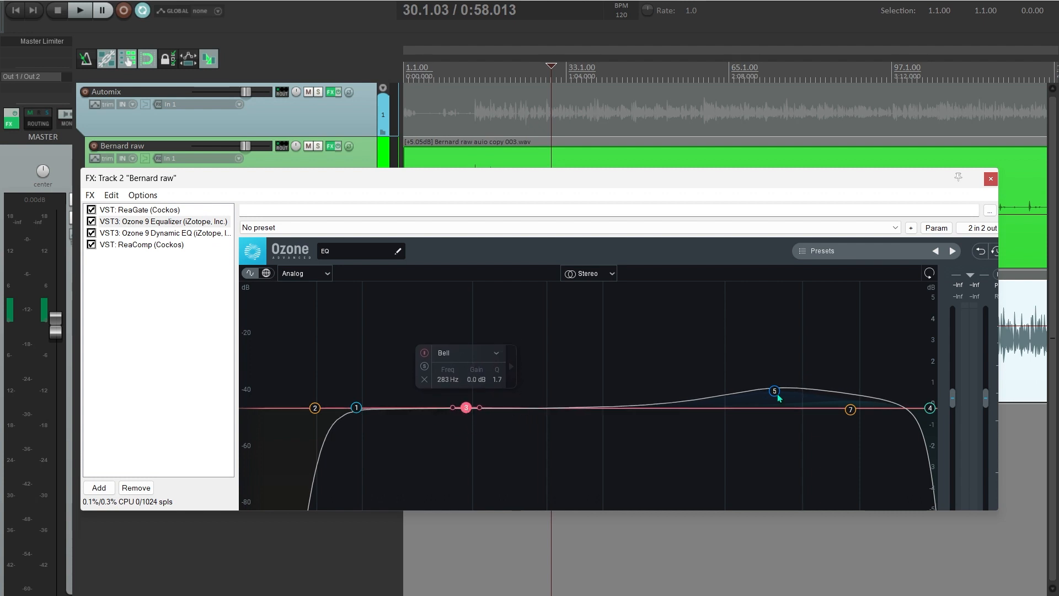
pyautogui.moveTo(779, 397); pyautogui.dragTo(768, 403)
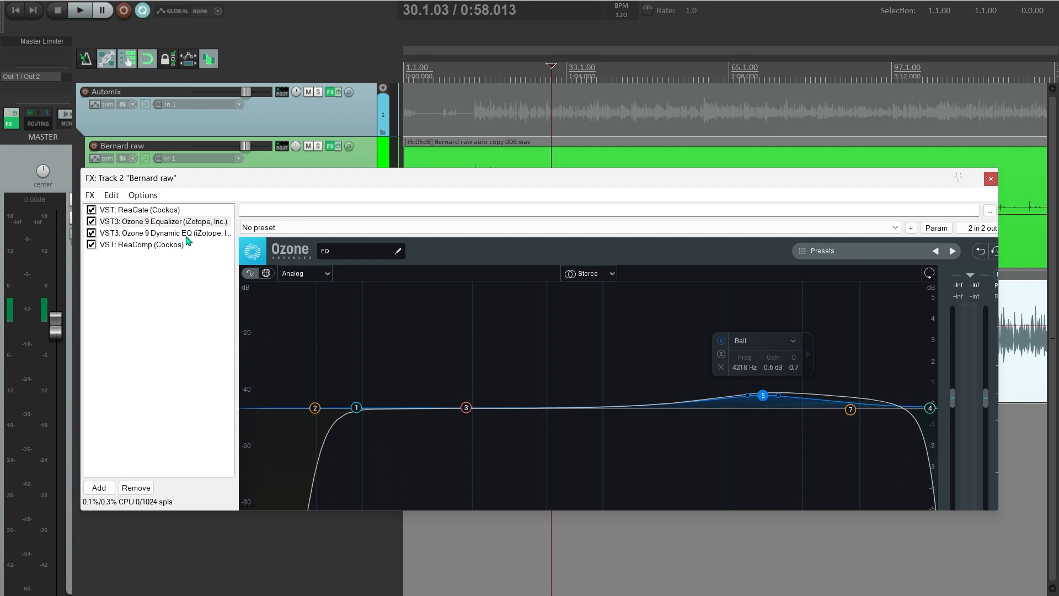
# - Show the Ozone 9 Dynamic EQ and shift its window down to reveal Tom's track
pyautogui.click(166, 233)
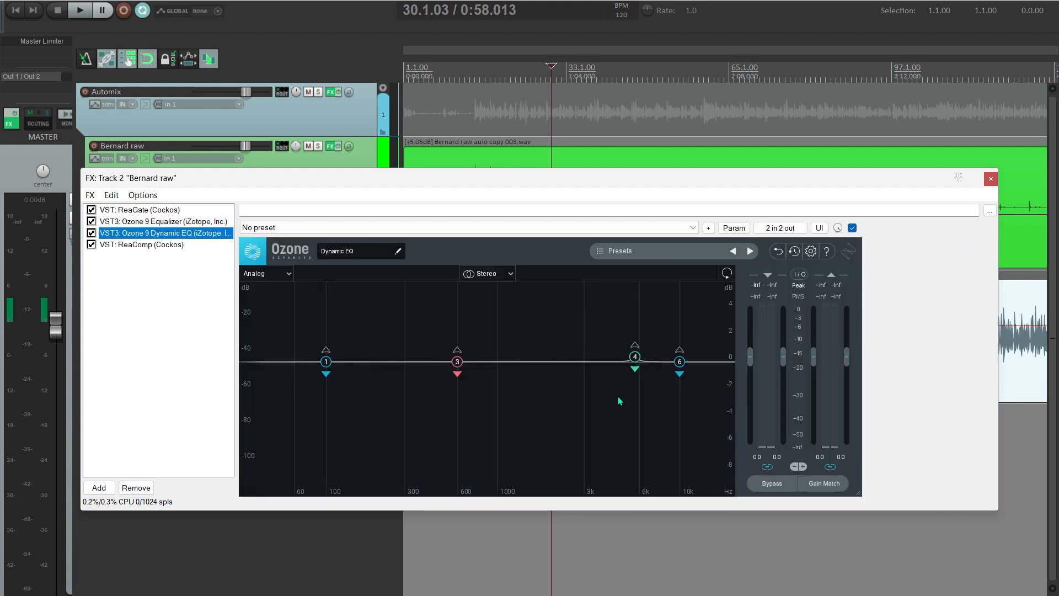
pyautogui.moveTo(831, 189); pyautogui.dragTo(830, 272)
pyautogui.moveTo(932, 265); pyautogui.dragTo(942, 365)
pyautogui.scroll(-5, 561, 293)
pyautogui.hscroll(4, 544, 314)
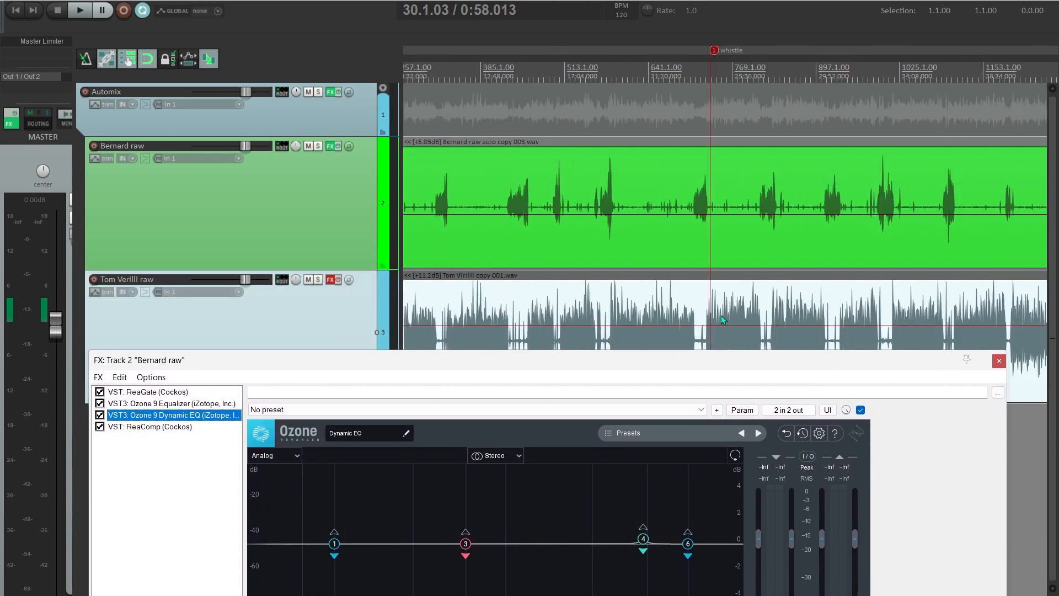
# - Select the short time range 735.1.74 to 735.3.36 around the whistle marker
pyautogui.scroll(10, 720, 323)
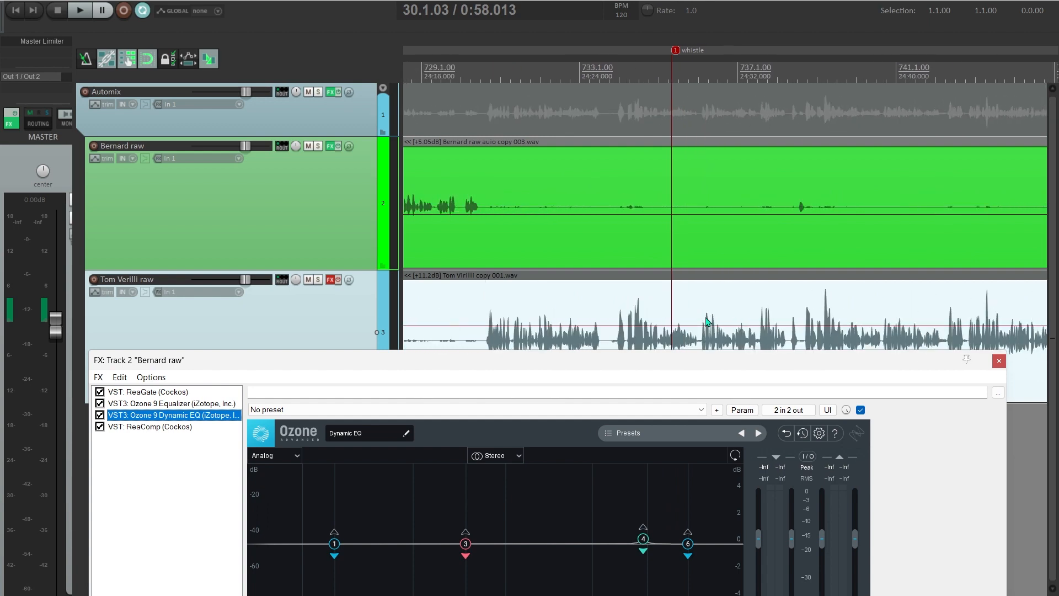
pyautogui.moveTo(682, 359); pyautogui.dragTo(681, 404)
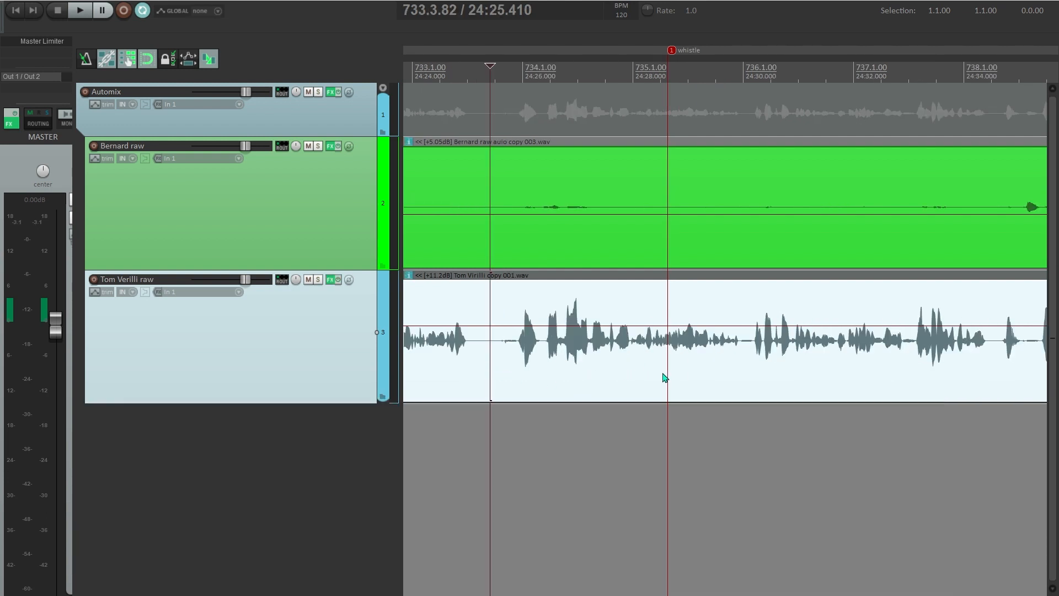
pyautogui.click(663, 370)
pyautogui.moveTo(635, 428); pyautogui.dragTo(699, 425)
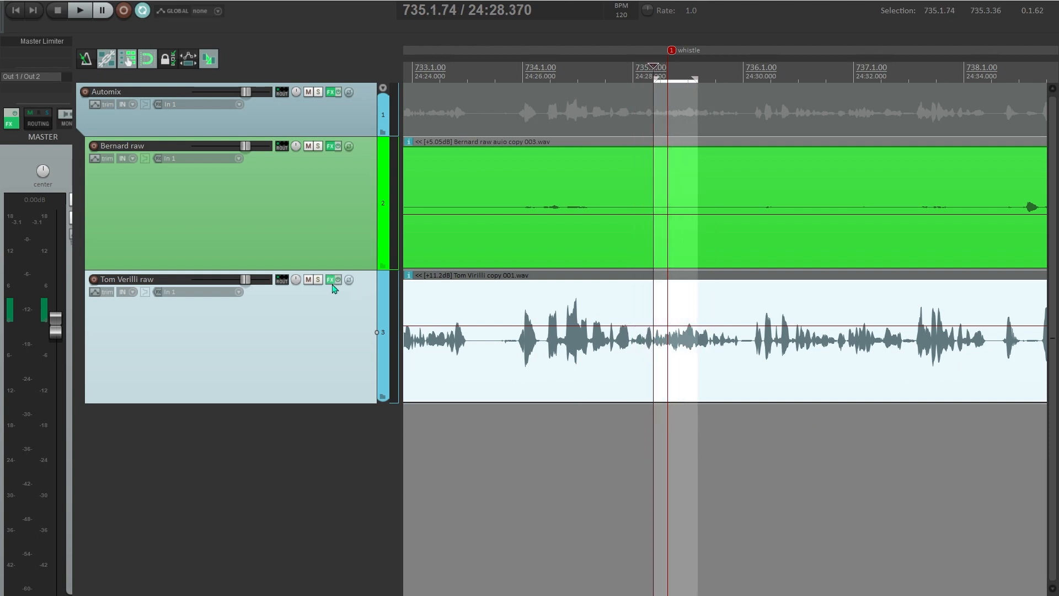
pyautogui.click(331, 280)
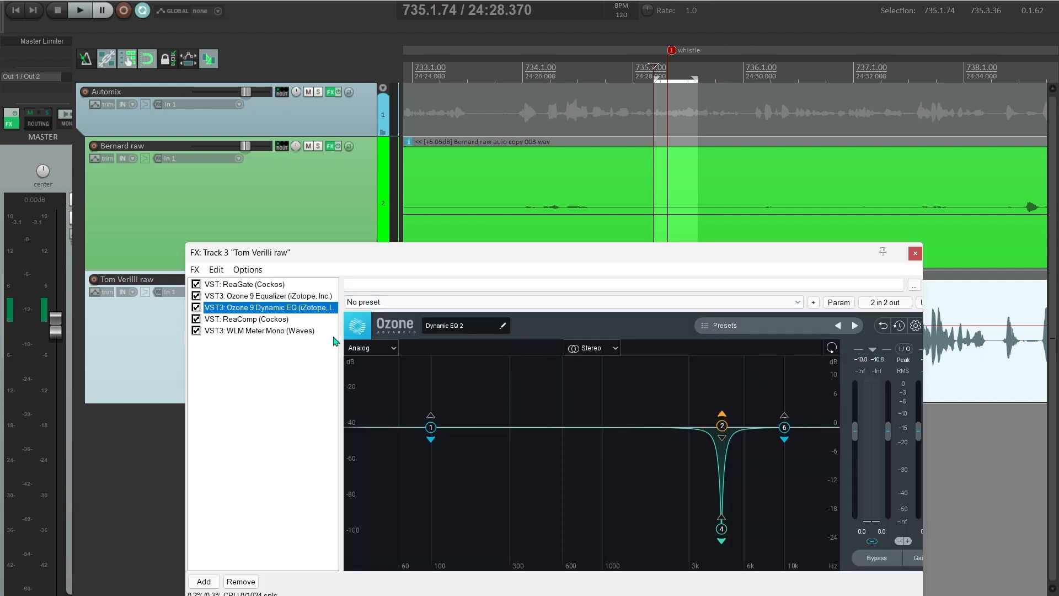
pyautogui.moveTo(561, 259); pyautogui.dragTo(402, 241)
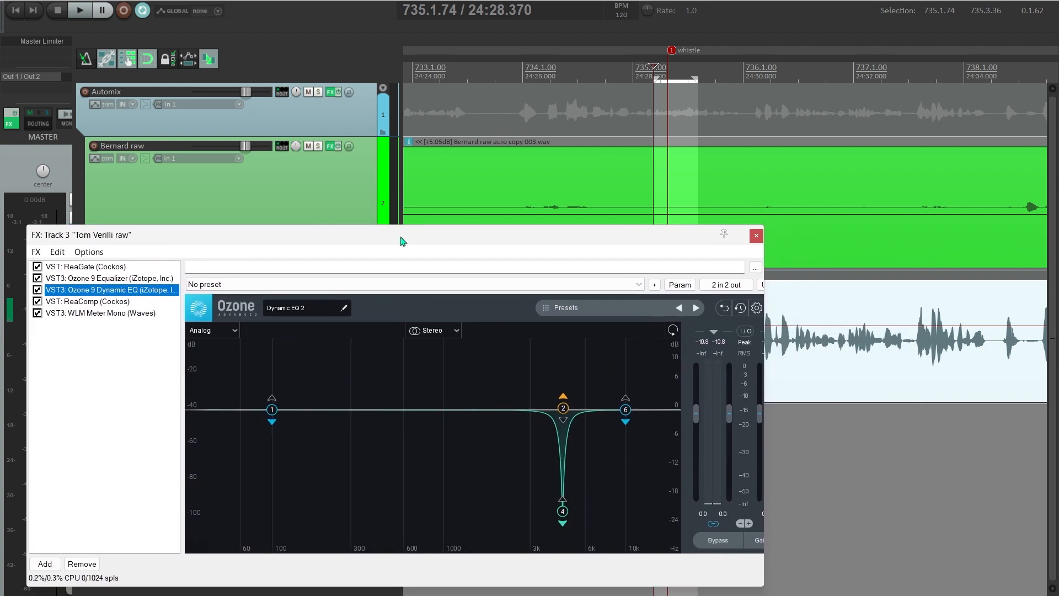
pyautogui.moveTo(767, 310); pyautogui.dragTo(801, 315)
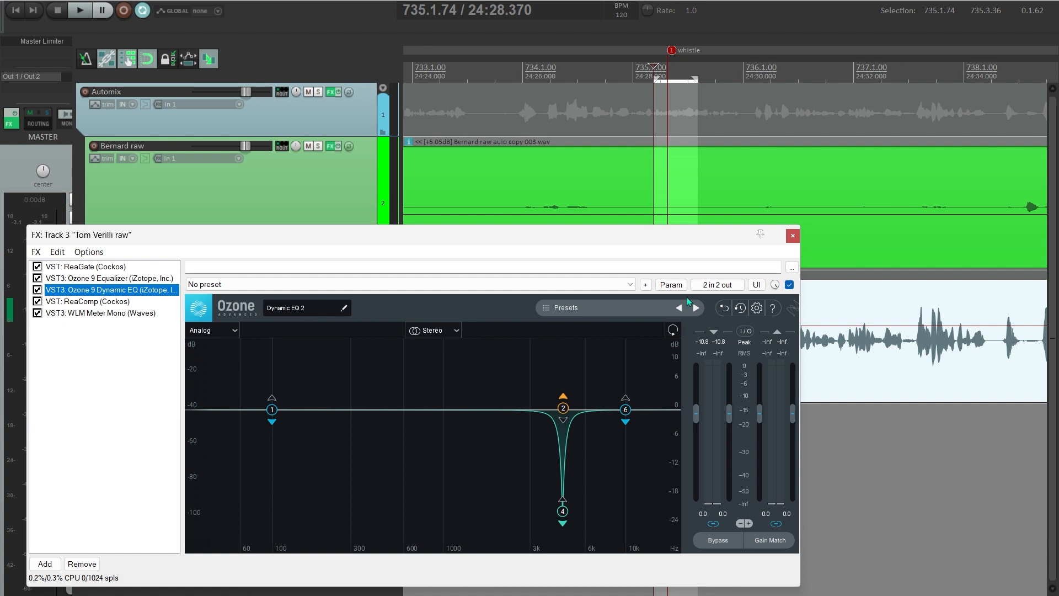
pyautogui.moveTo(618, 241); pyautogui.dragTo(606, 254)
# - Compare the 4531 Hz notch band bypassed and active during playback, then boost its gain
pyautogui.click(553, 528)
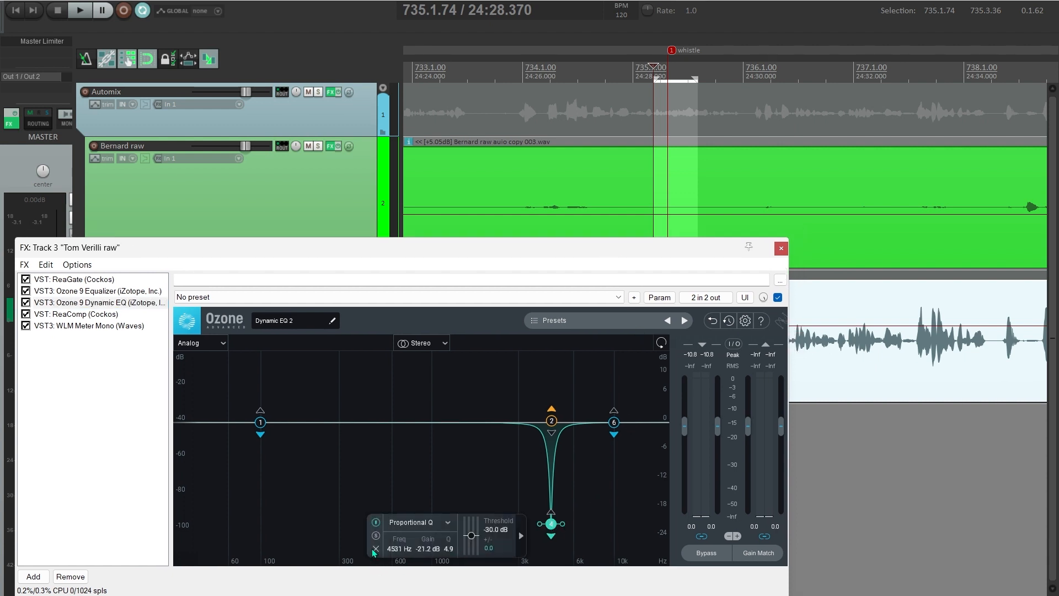
pyautogui.click(375, 523)
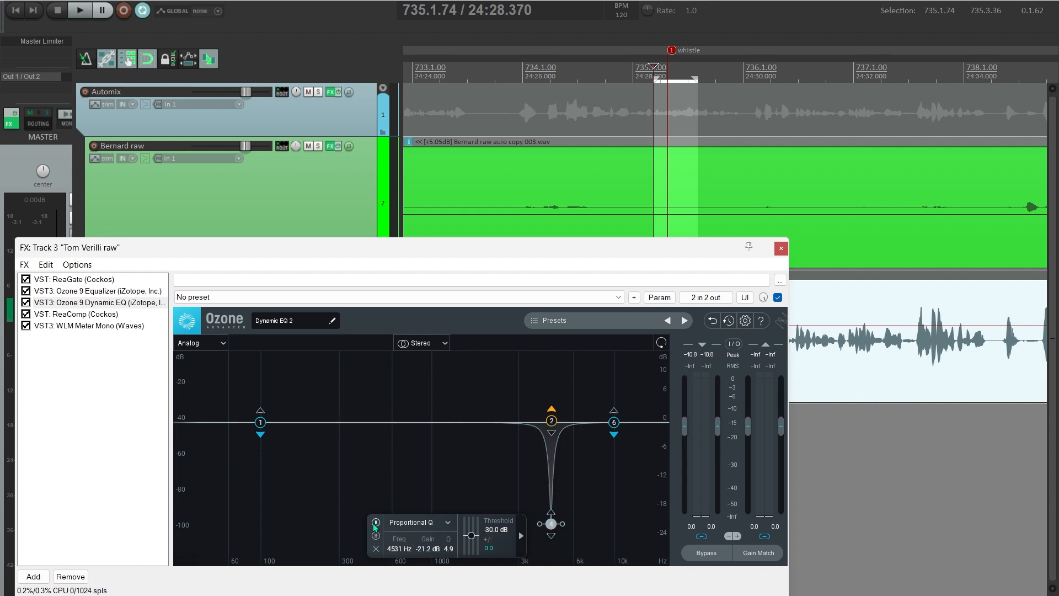
pyautogui.press('space')
pyautogui.press('space')
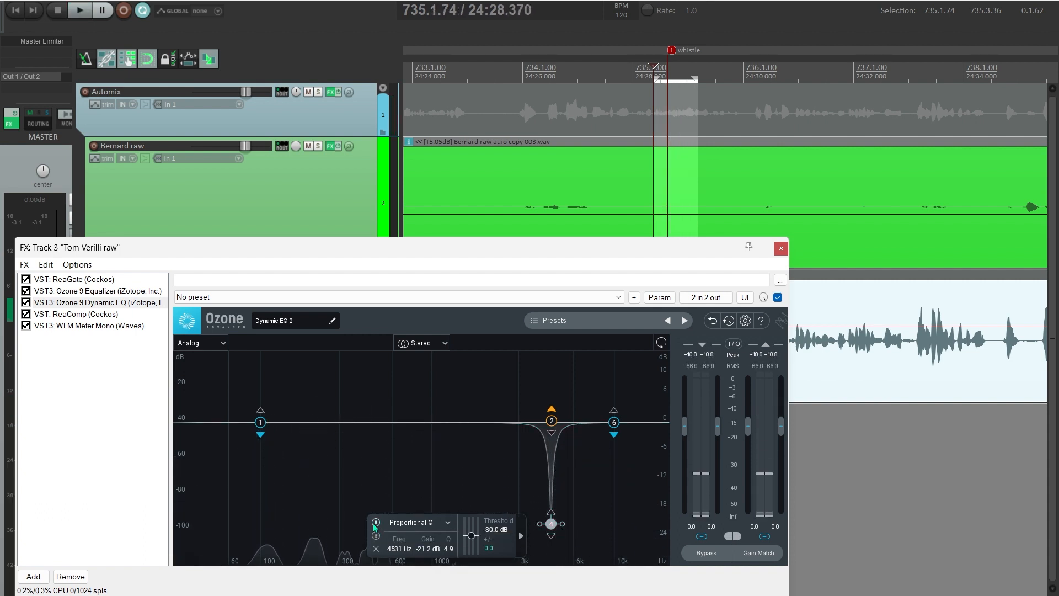
pyautogui.click(376, 523)
pyautogui.moveTo(421, 550); pyautogui.dragTo(879, 435)
pyautogui.press('space')
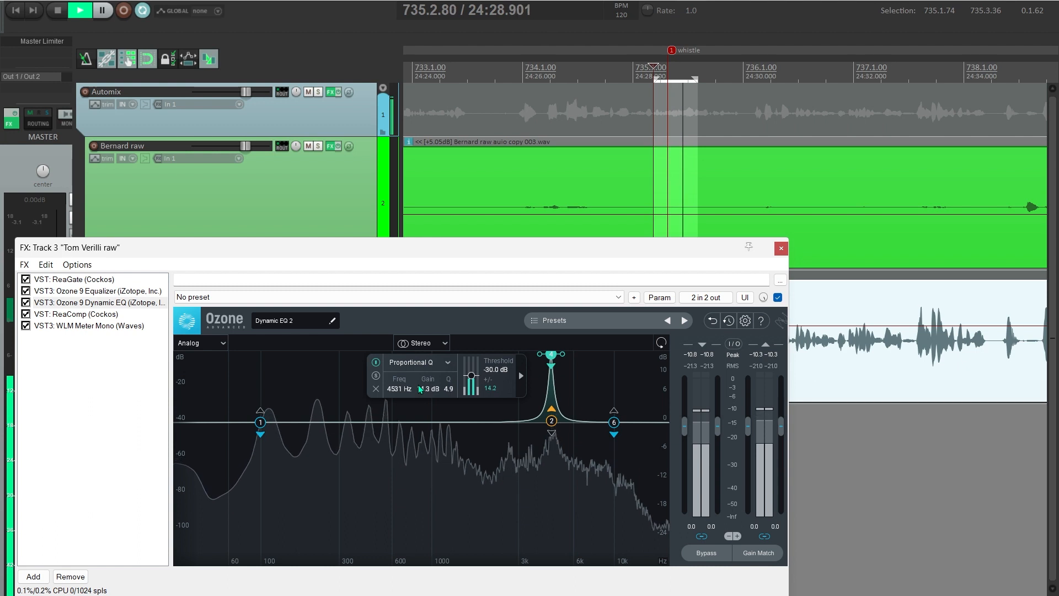
# - Retune the whistle band to about 4690 Hz and cut it to -15.2 dB
pyautogui.moveTo(404, 387)
pyautogui.mouseDown()
pyautogui.moveTo(388, 394)
pyautogui.moveTo(398, 391)
pyautogui.mouseUp()
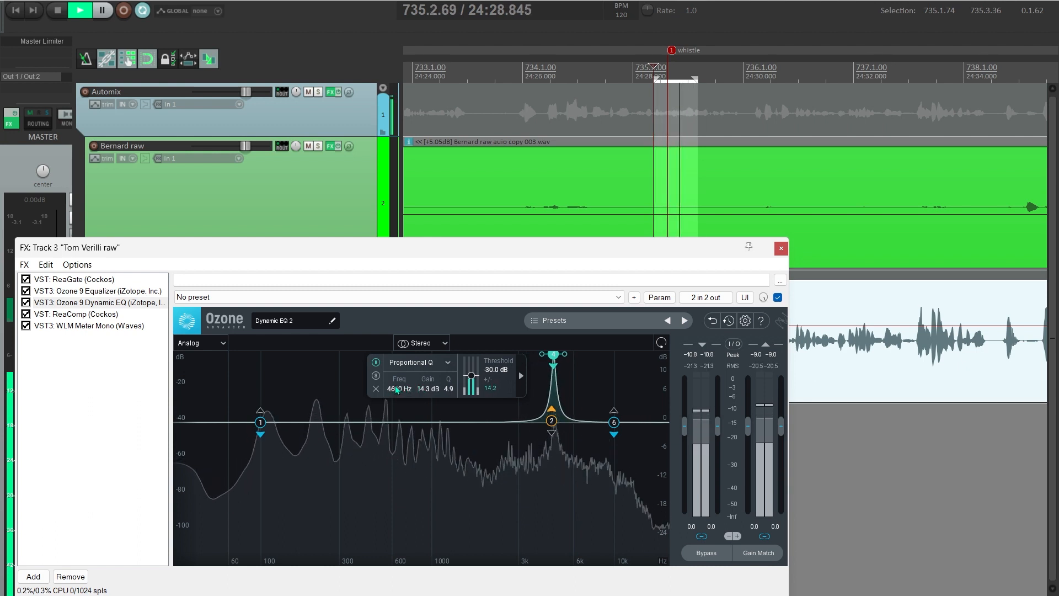
pyautogui.press('space')
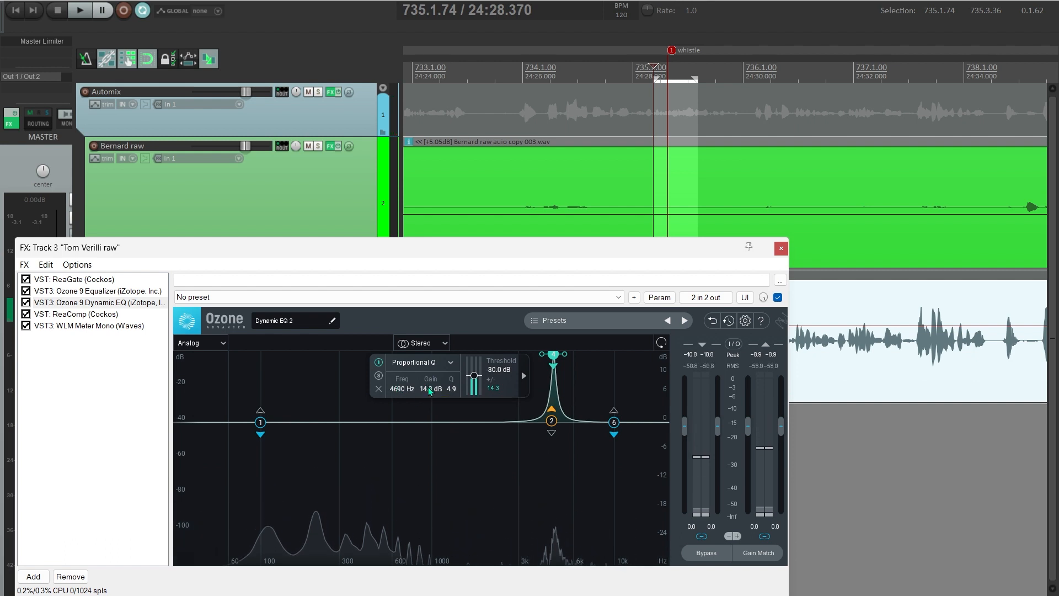
pyautogui.moveTo(431, 389); pyautogui.dragTo(444, 490)
# - Close Tom's effects chain and clear the time selection
pyautogui.click(782, 248)
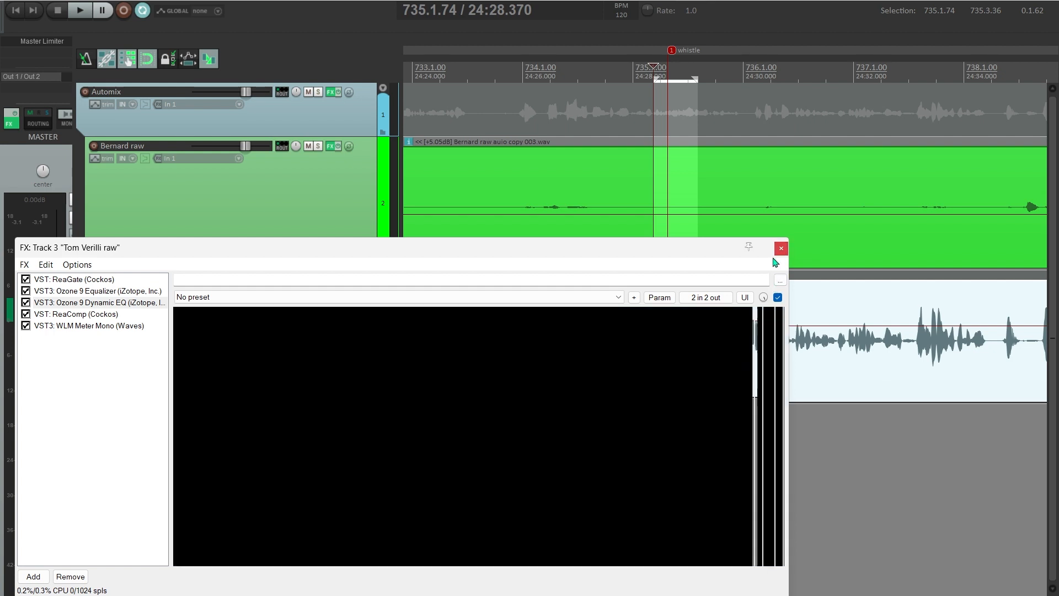
pyautogui.scroll(-2, 696, 375)
pyautogui.press('Escape')
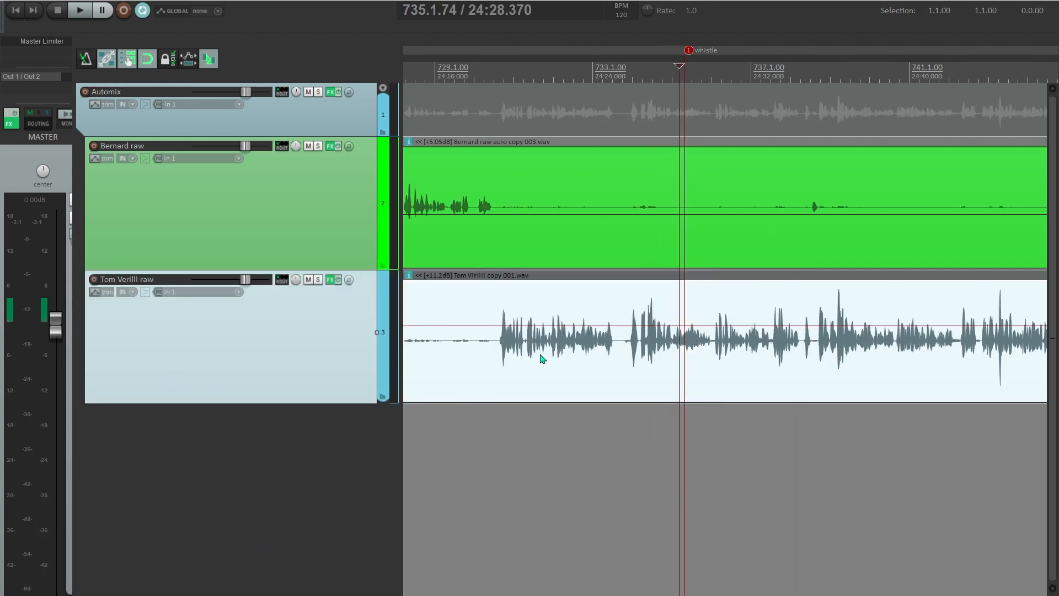
pyautogui.click(503, 370)
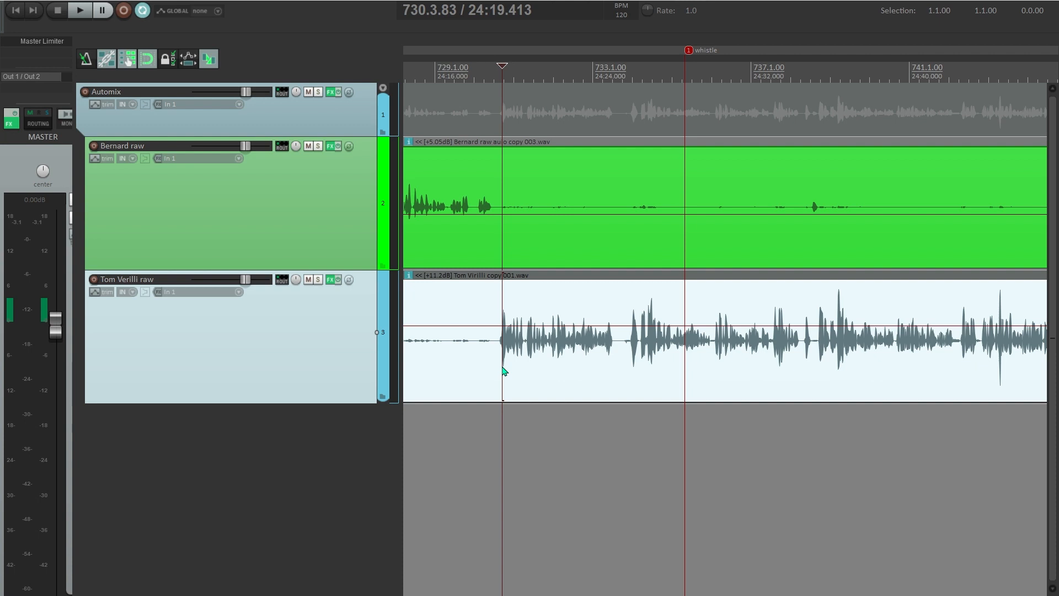
pyautogui.scroll(-4, 506, 368)
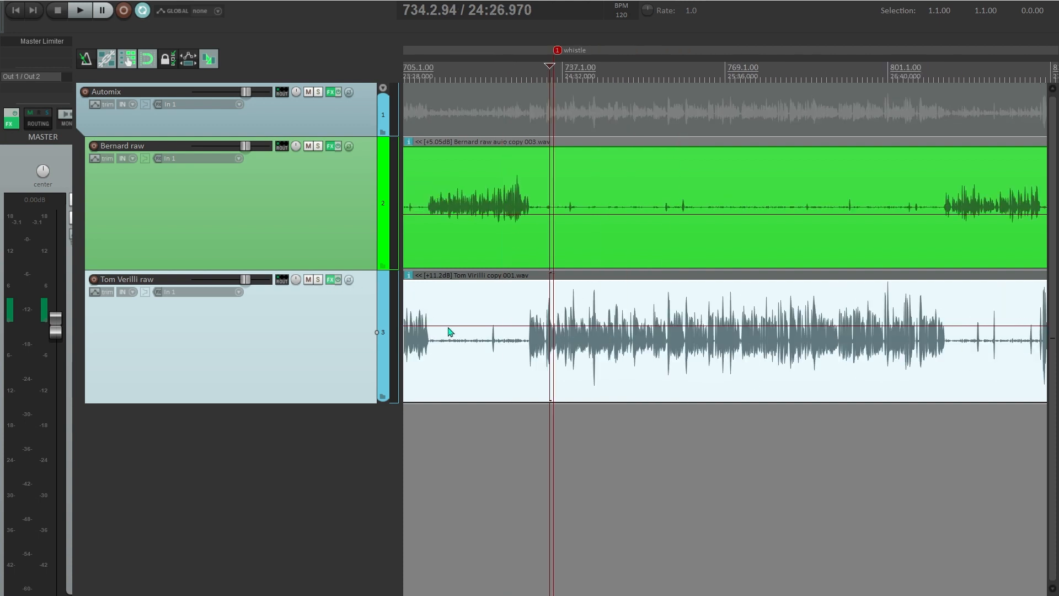
pyautogui.press('f')
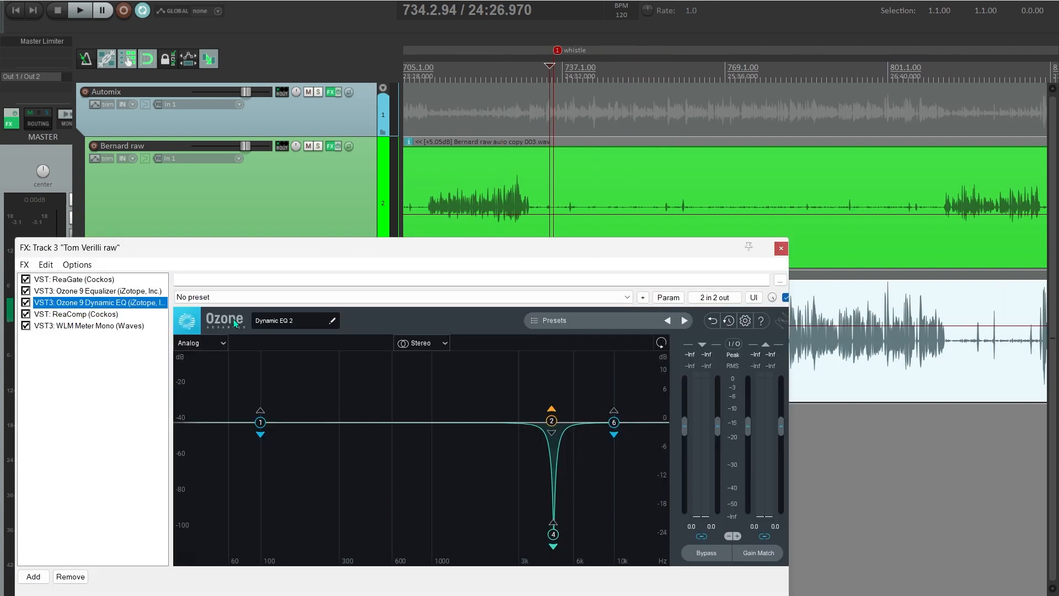
pyautogui.click(97, 316)
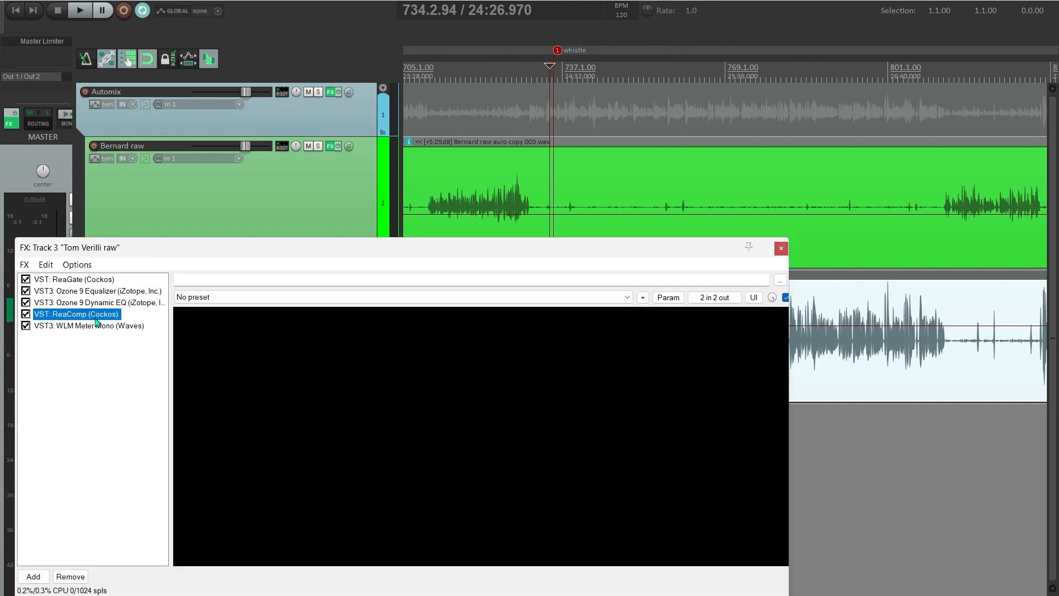
pyautogui.moveTo(276, 256); pyautogui.dragTo(328, 225)
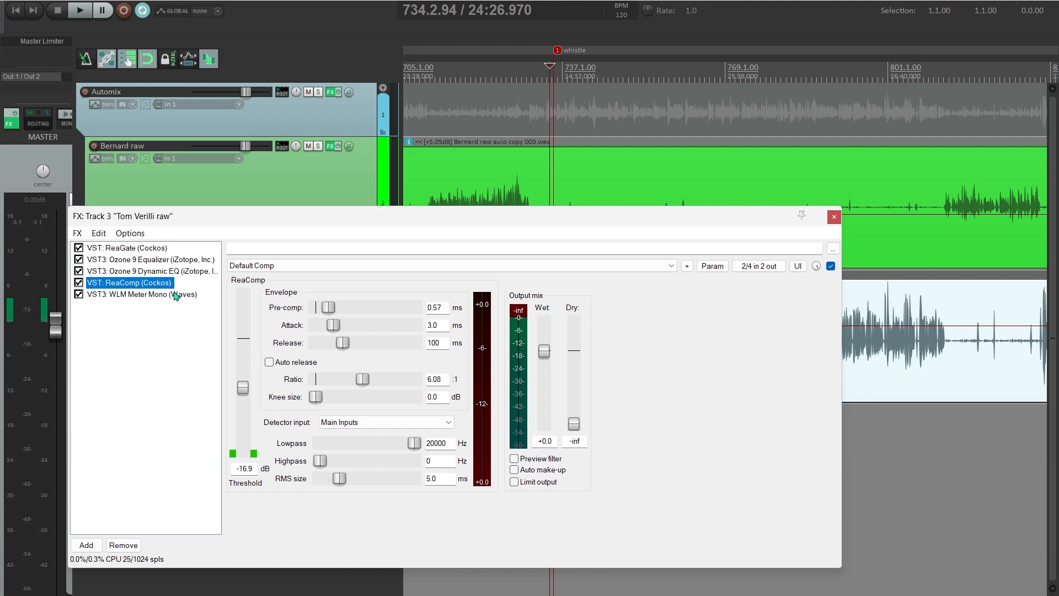
pyautogui.click(148, 299)
pyautogui.moveTo(345, 225); pyautogui.dragTo(433, 425)
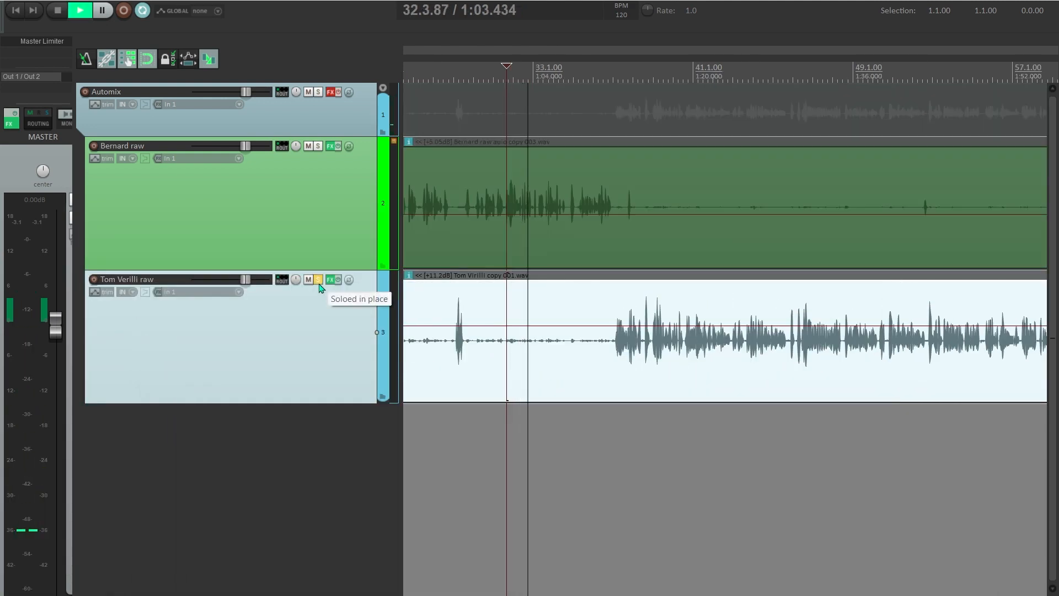
# - Stop playback and set the edit point slightly earlier in Tom's item
pyautogui.press('space')
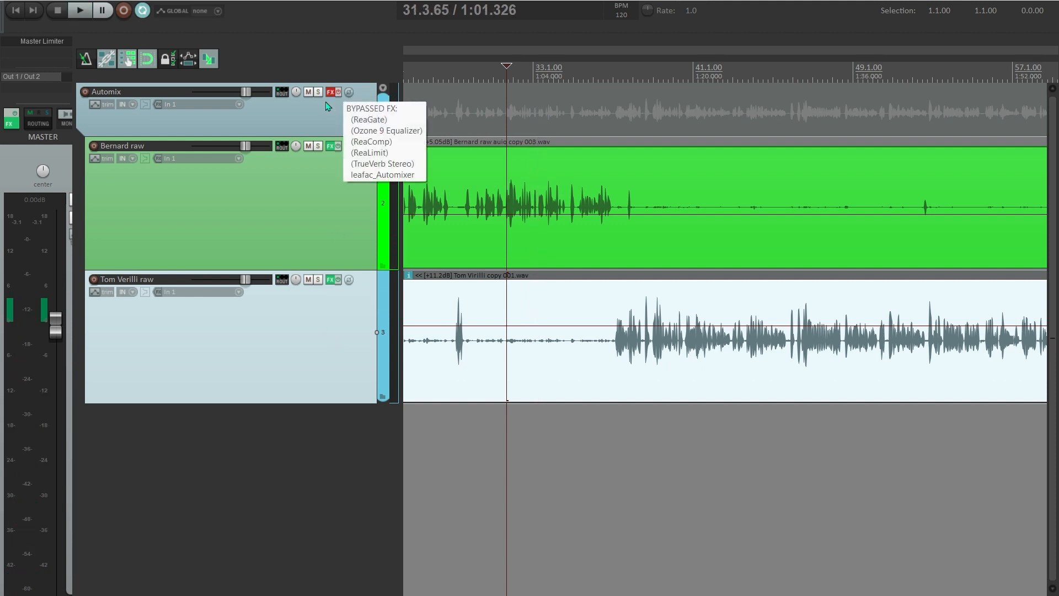
pyautogui.click(502, 388)
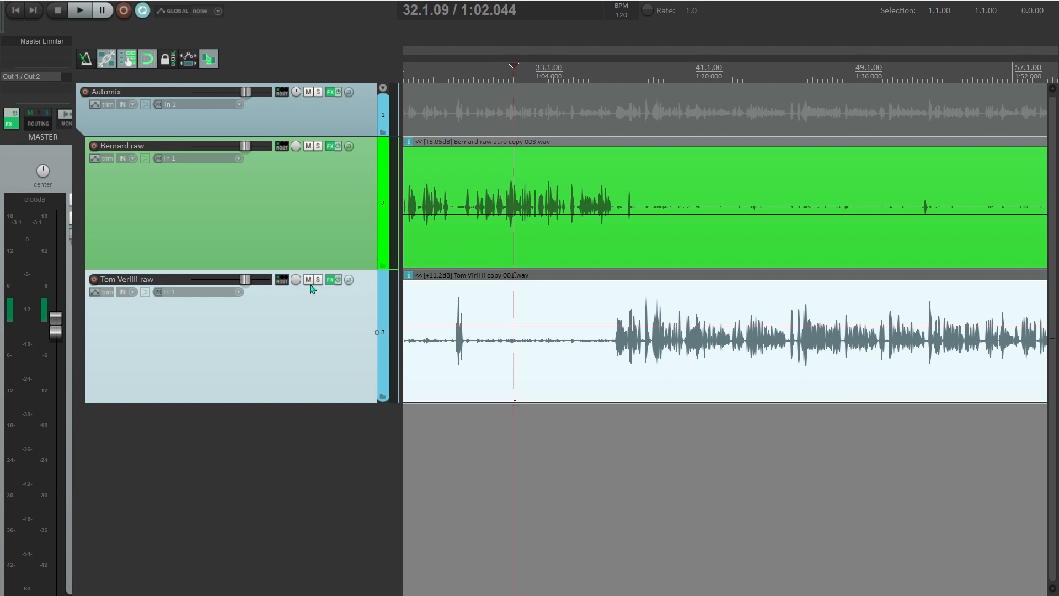
pyautogui.click(331, 279)
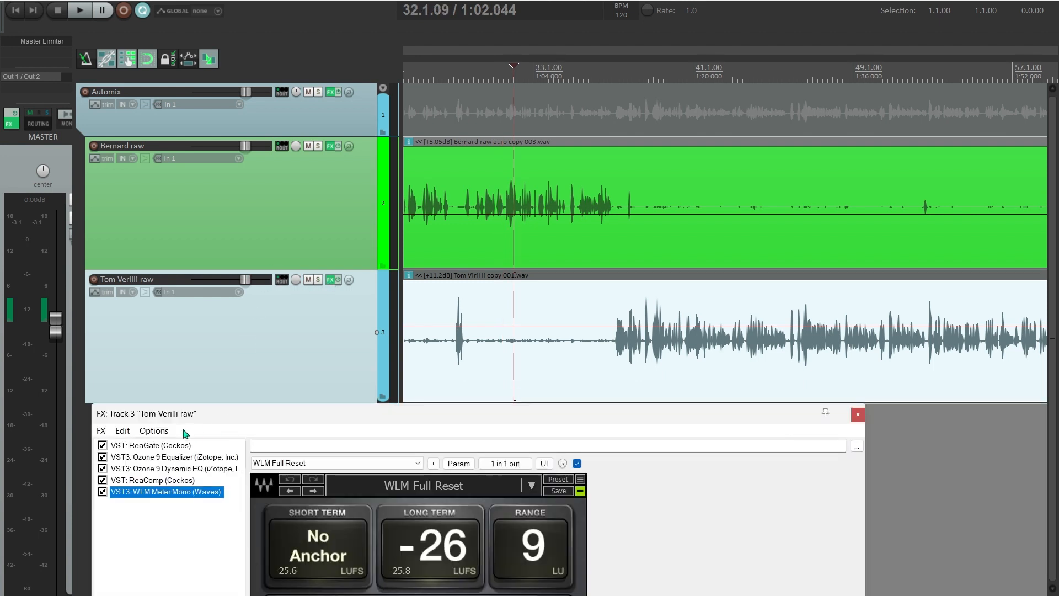
pyautogui.click(176, 446)
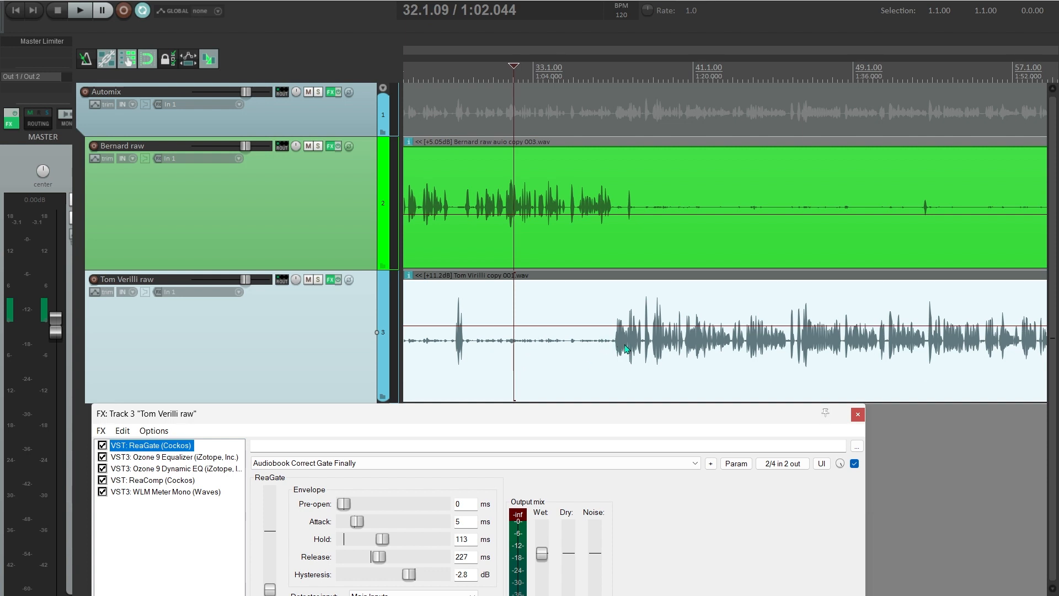
pyautogui.click(857, 415)
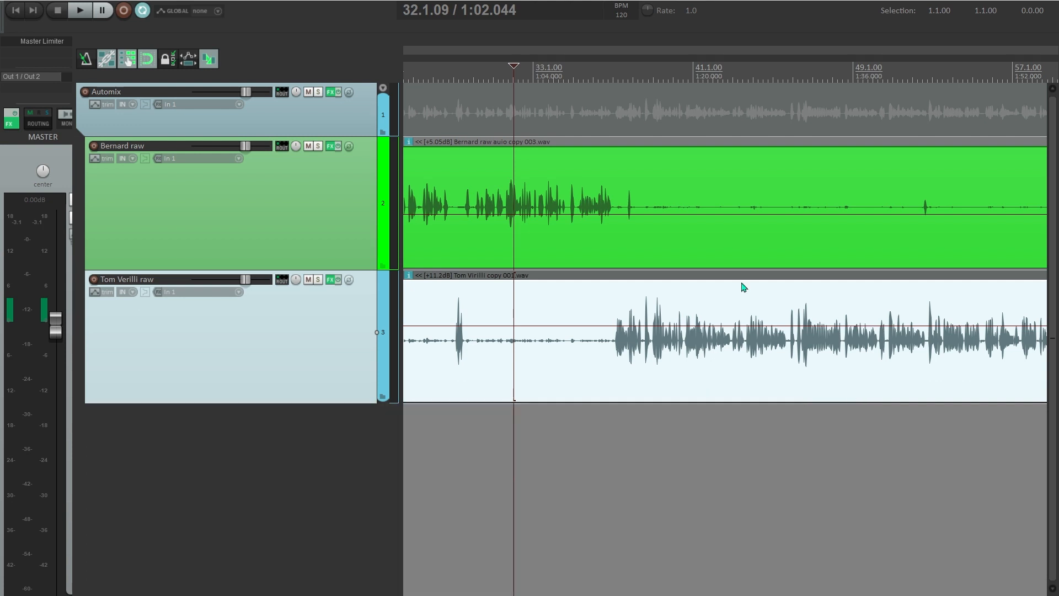
# - Select the Bernard raw track and its item, zooming into the timeline around it
pyautogui.click(302, 117)
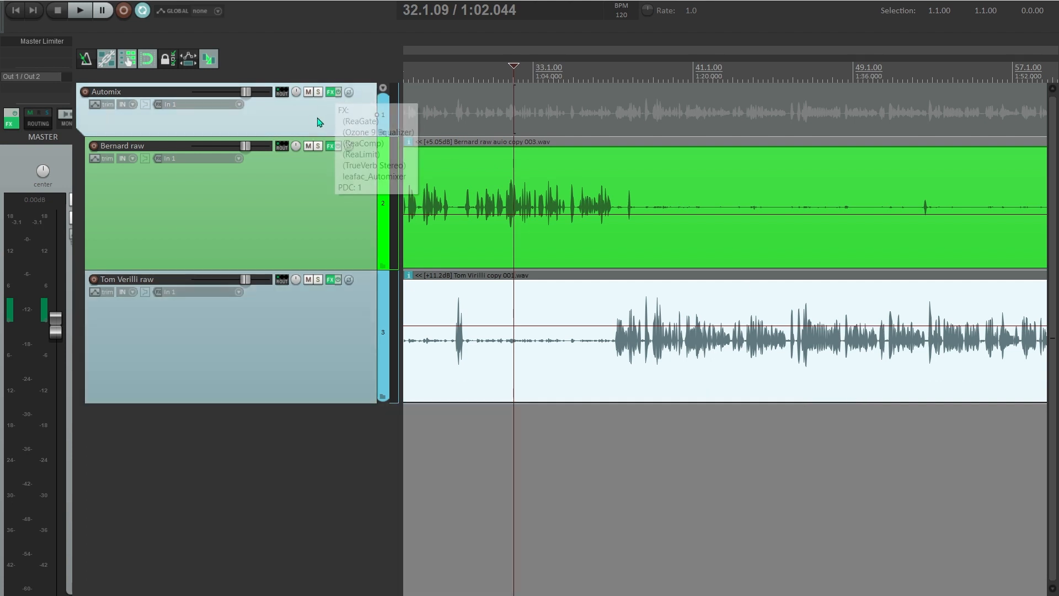
pyautogui.click(565, 319)
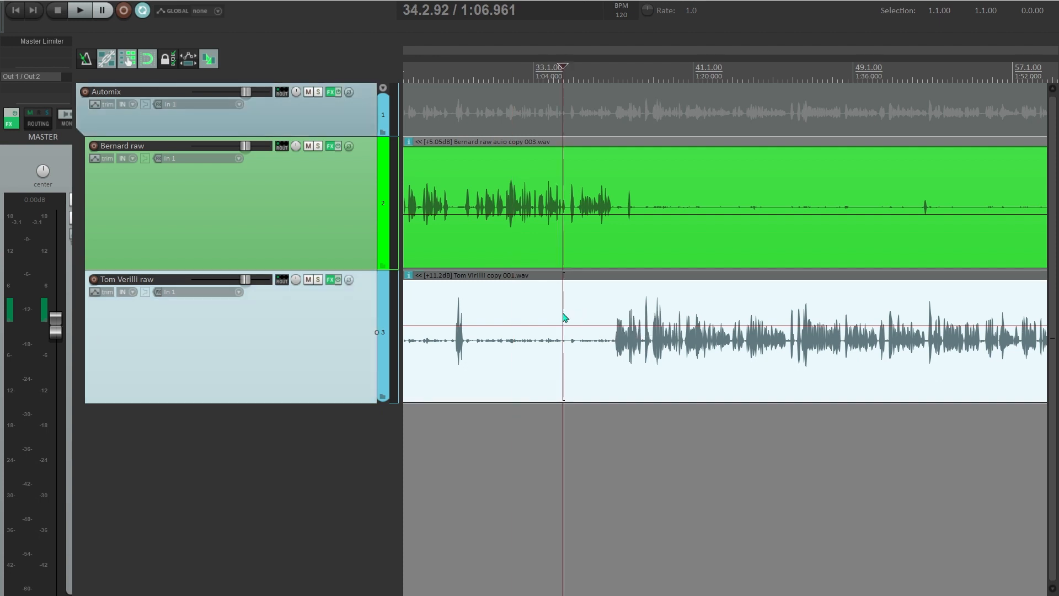
pyautogui.click(567, 255)
pyautogui.scroll(-2, 578, 255)
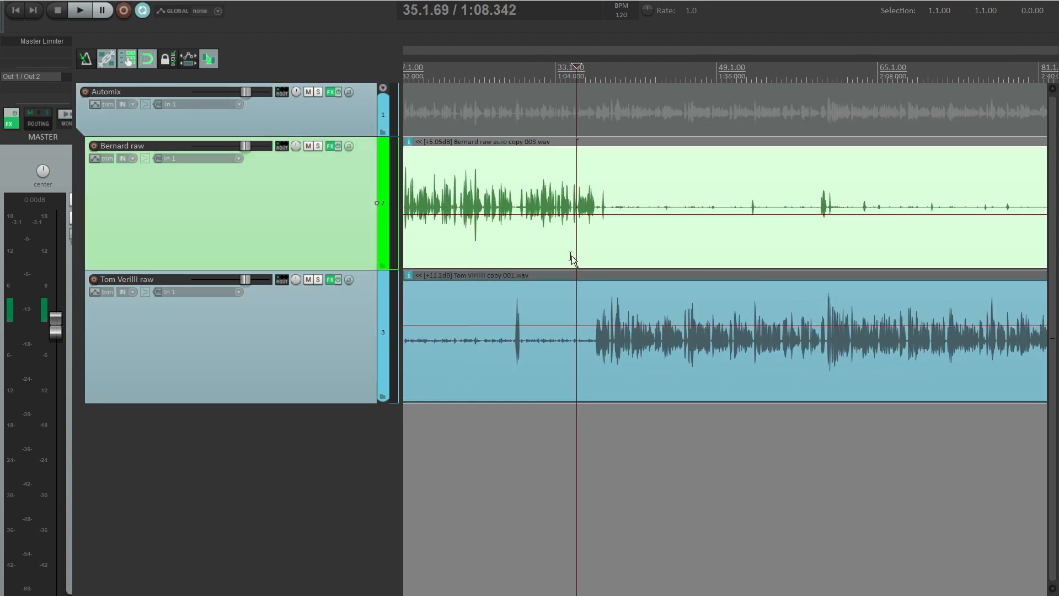
pyautogui.hscroll(2, 572, 256)
pyautogui.scroll(-3, 488, 255)
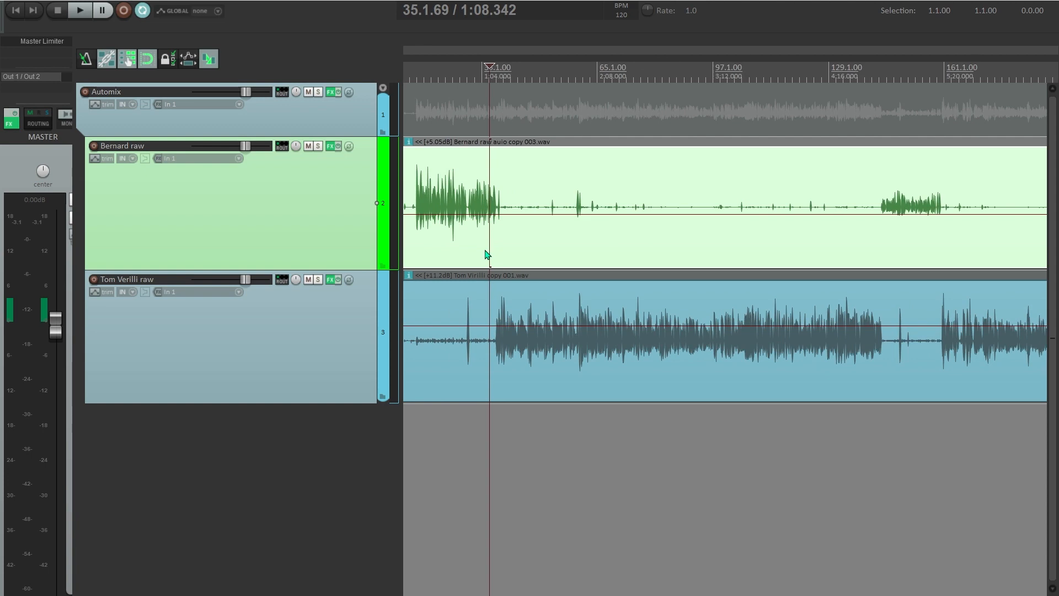
pyautogui.scroll(-1, 661, 269)
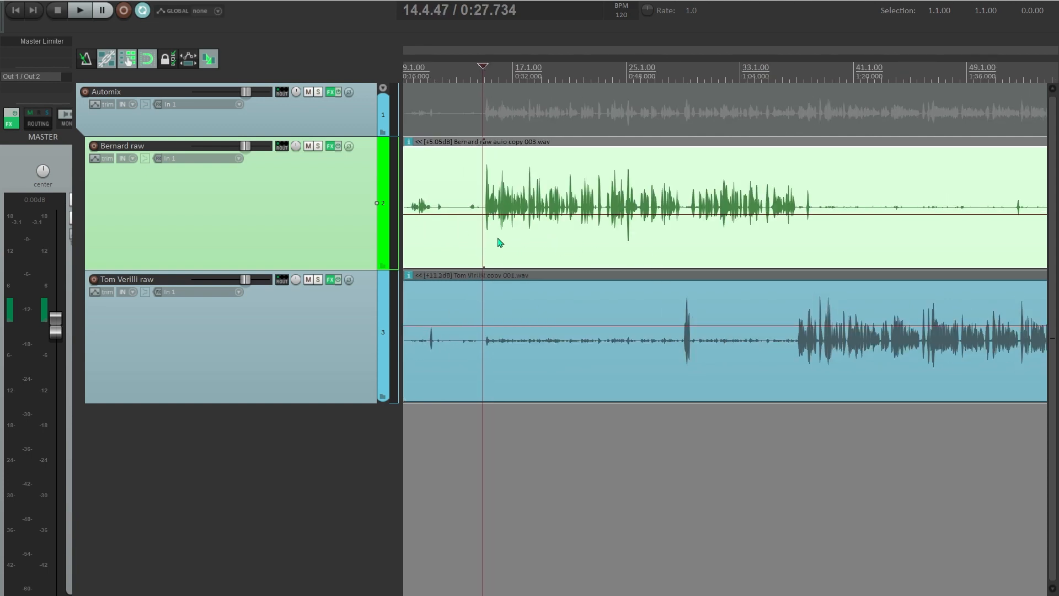
pyautogui.hscroll(3, 491, 248)
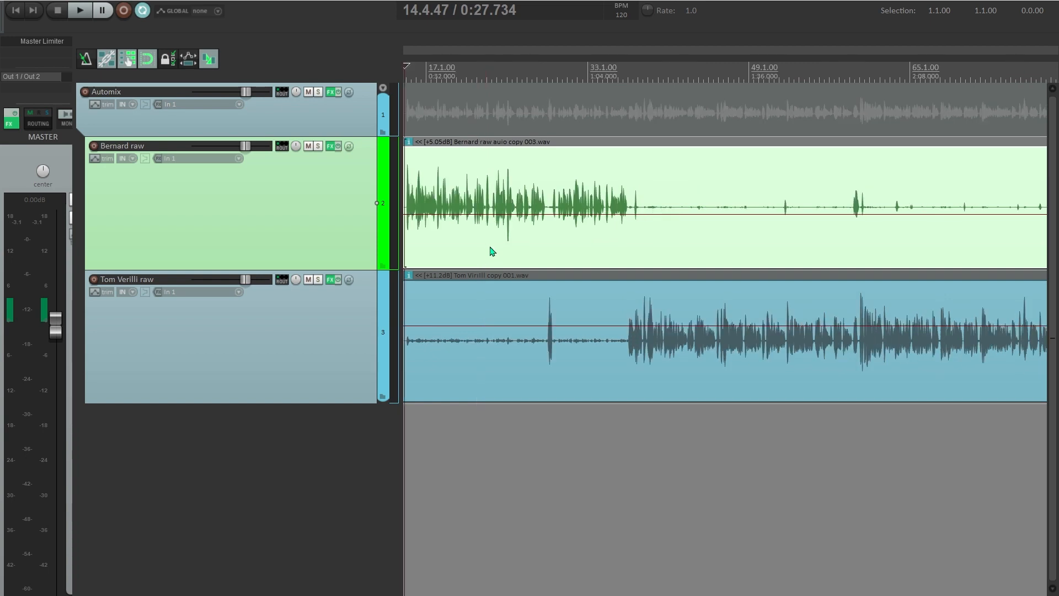
pyautogui.hscroll(-2, 493, 251)
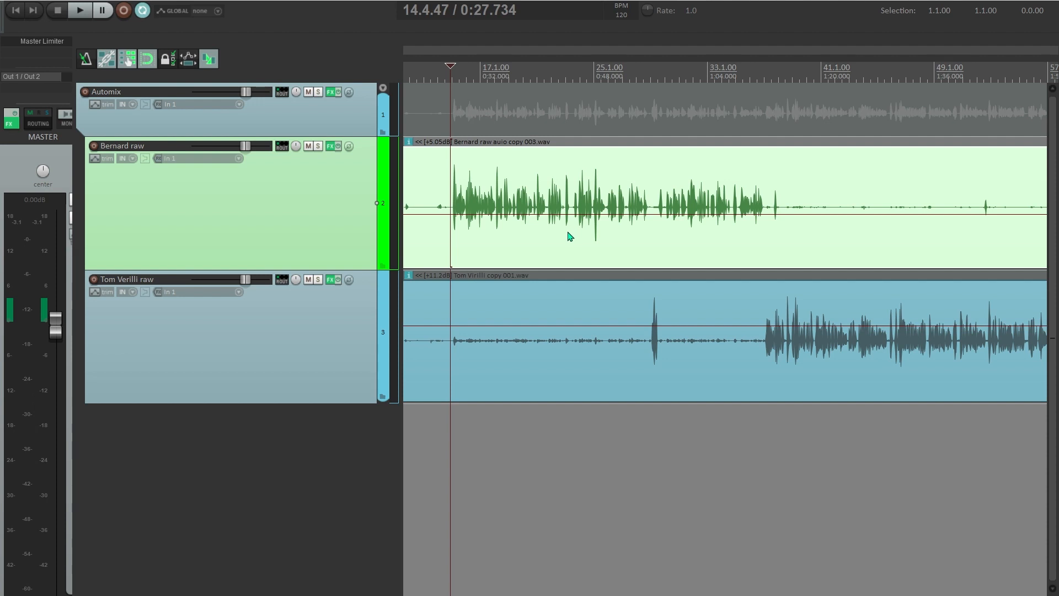
pyautogui.scroll(1, 434, 243)
# - Try edit cursor positions at 0:28.025 and 1:15.193, then return to about 0:27.9
pyautogui.click(434, 245)
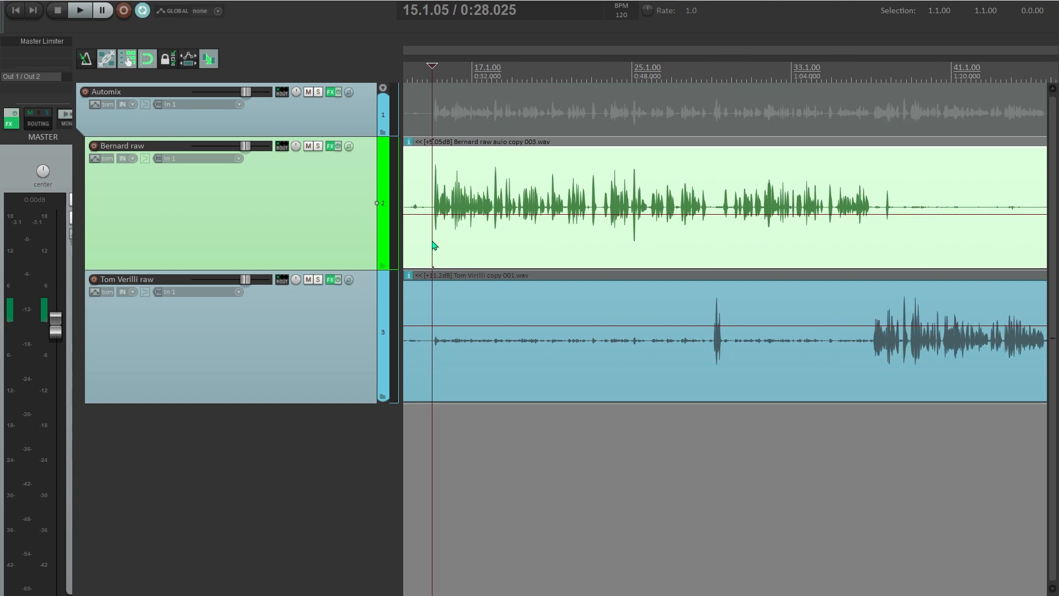
pyautogui.scroll(-1, 434, 244)
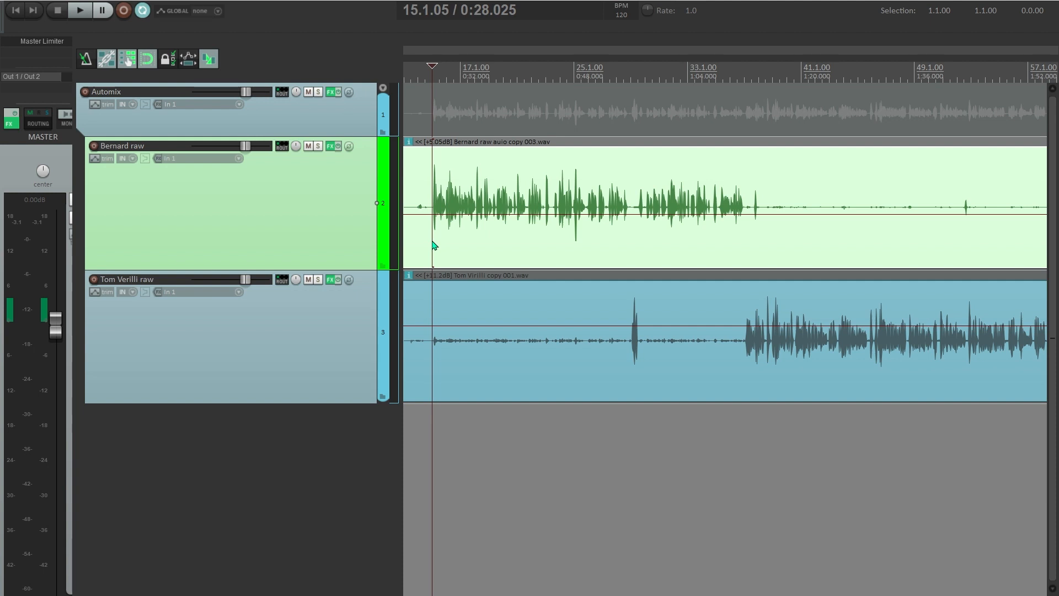
pyautogui.scroll(2, 434, 245)
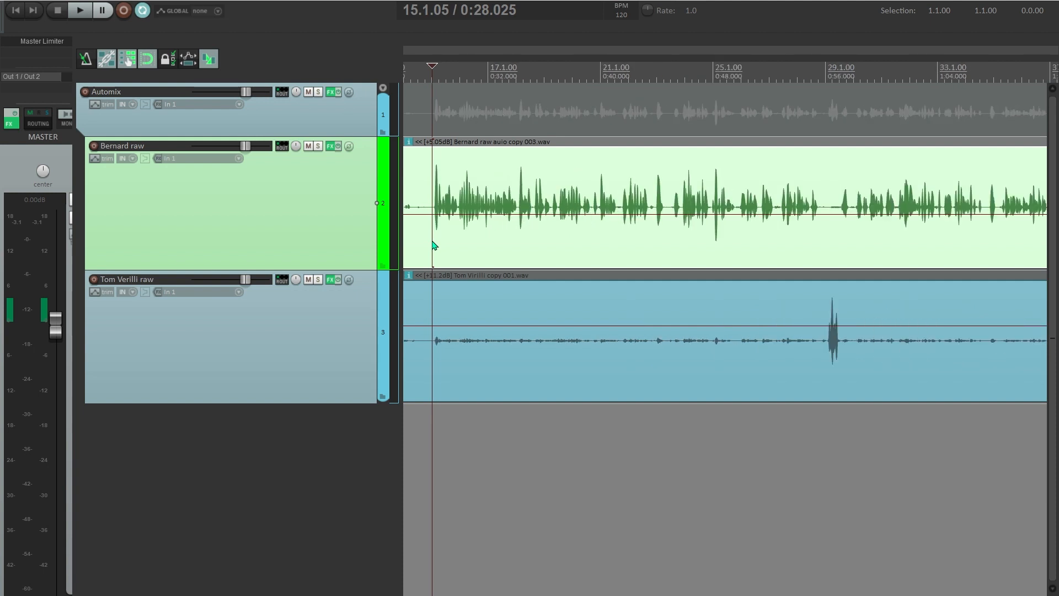
pyautogui.scroll(-3, 434, 245)
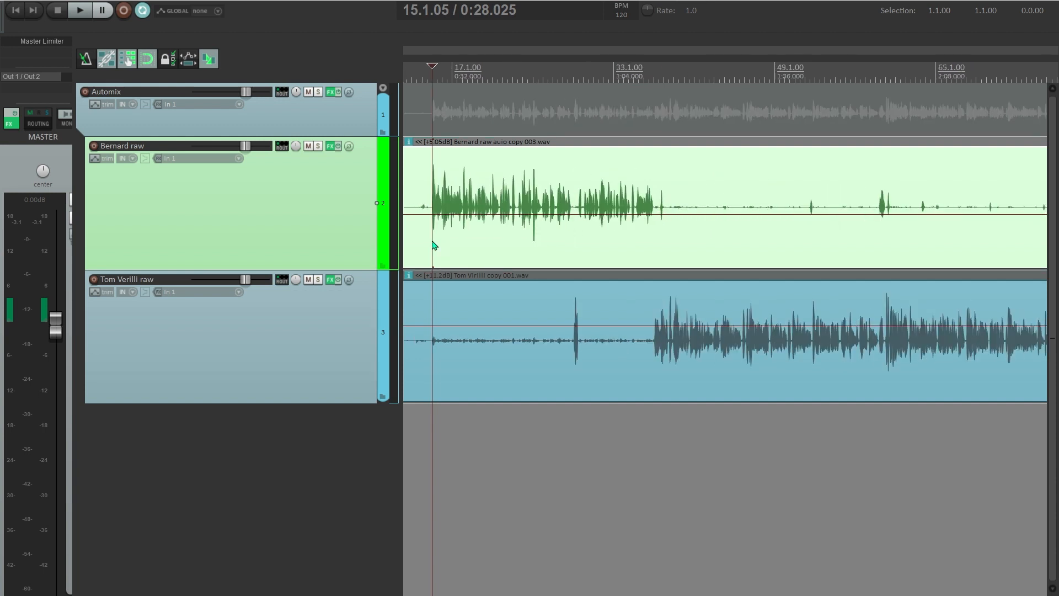
pyautogui.click(671, 246)
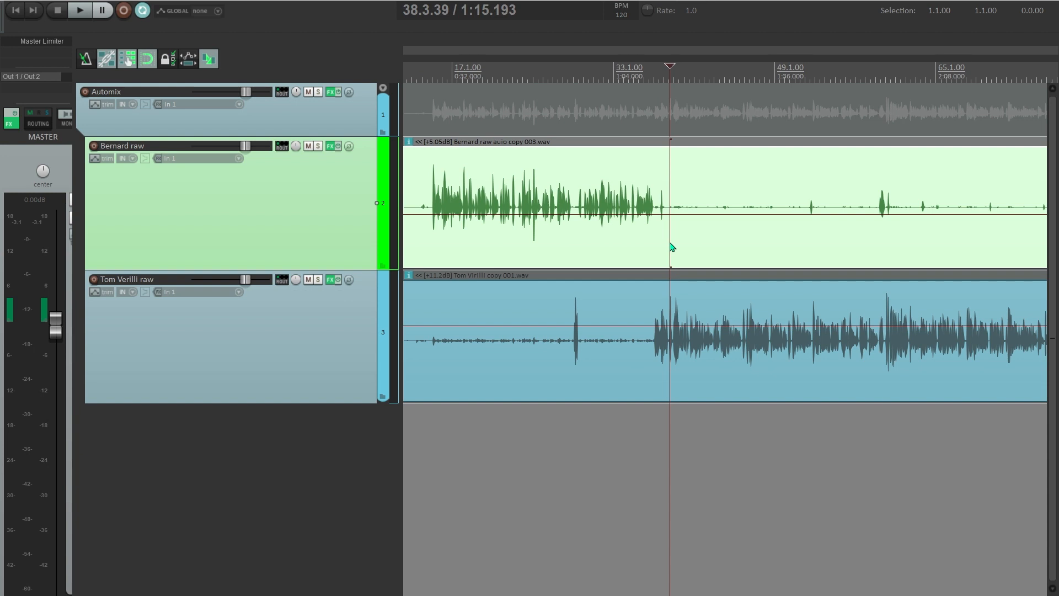
pyautogui.click(433, 236)
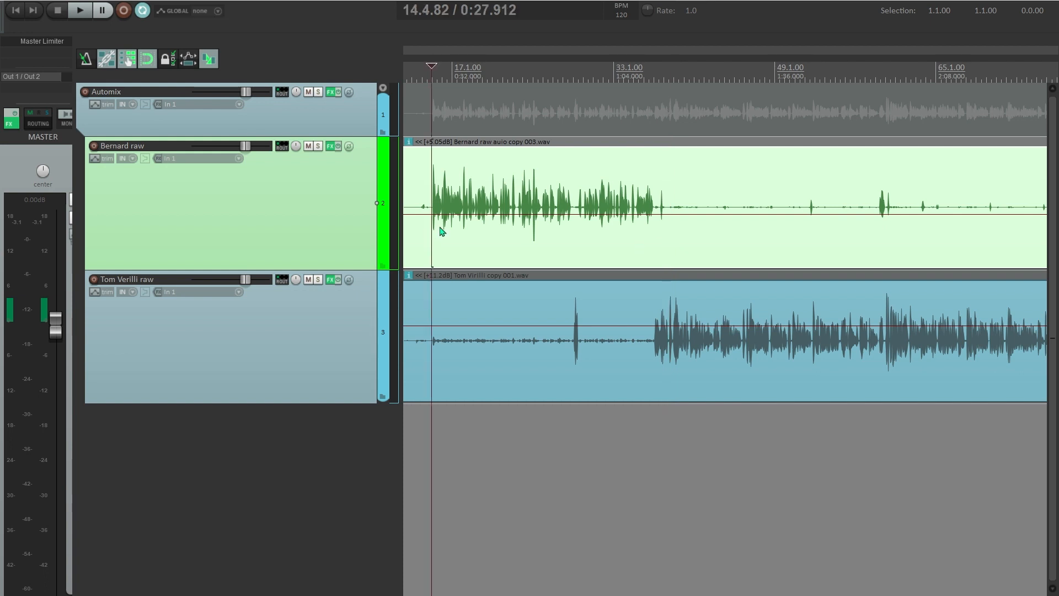
pyautogui.scroll(3, 431, 229)
# - Place the edit cursor at 0:27.624, just before Bernard speaks, and play from there
pyautogui.click(452, 237)
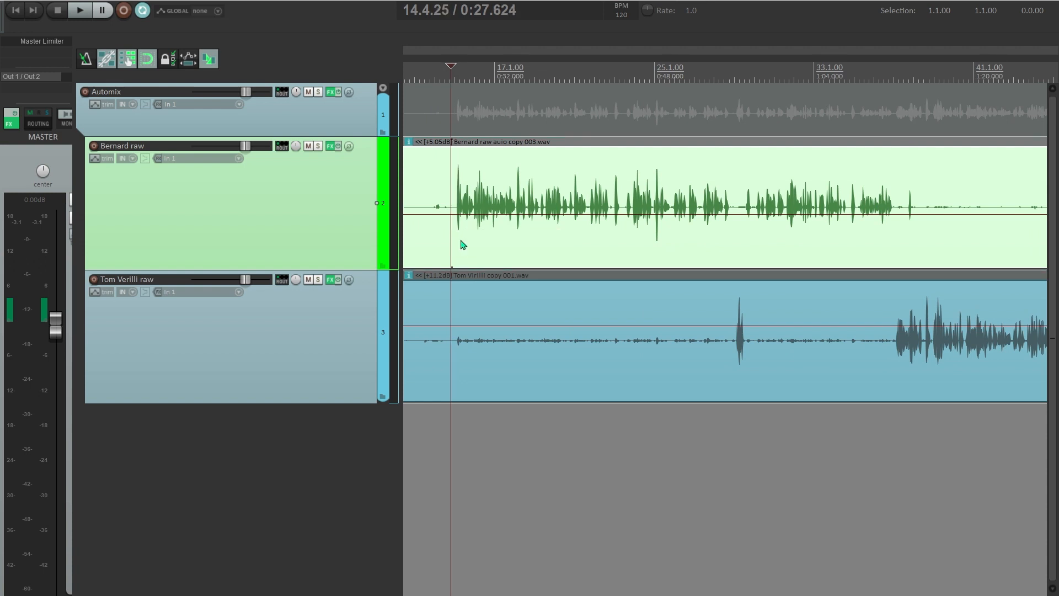
pyautogui.click(454, 231)
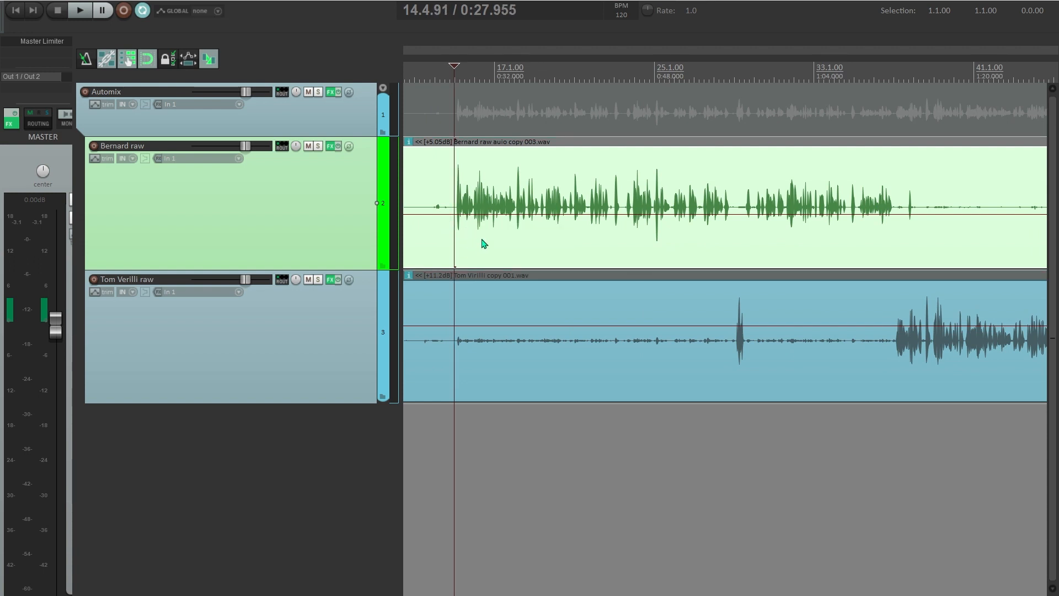
pyautogui.press('space')
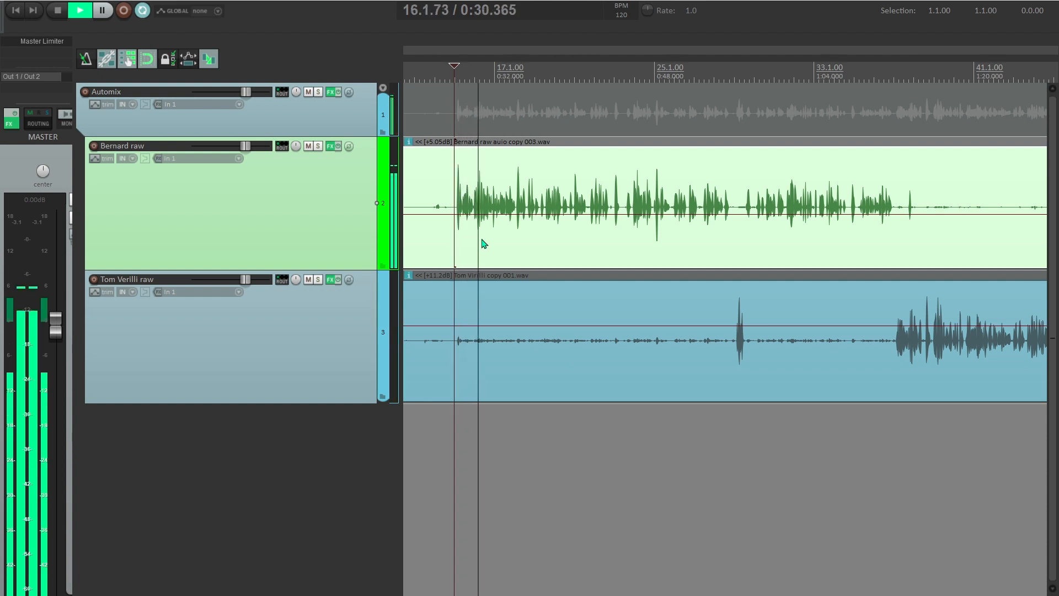
pyautogui.scroll(3, 504, 265)
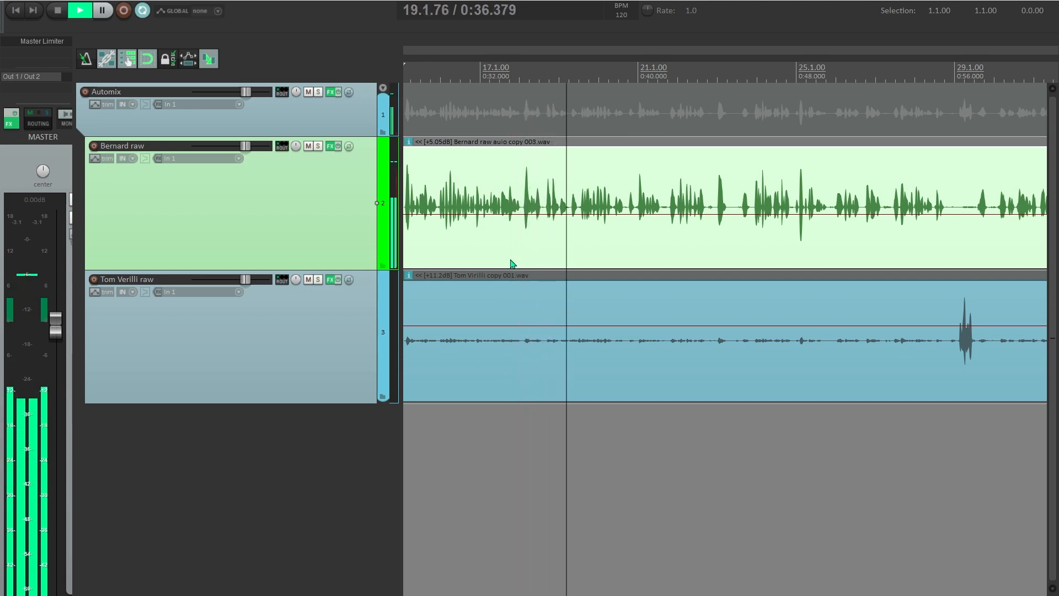
pyautogui.scroll(6, 596, 274)
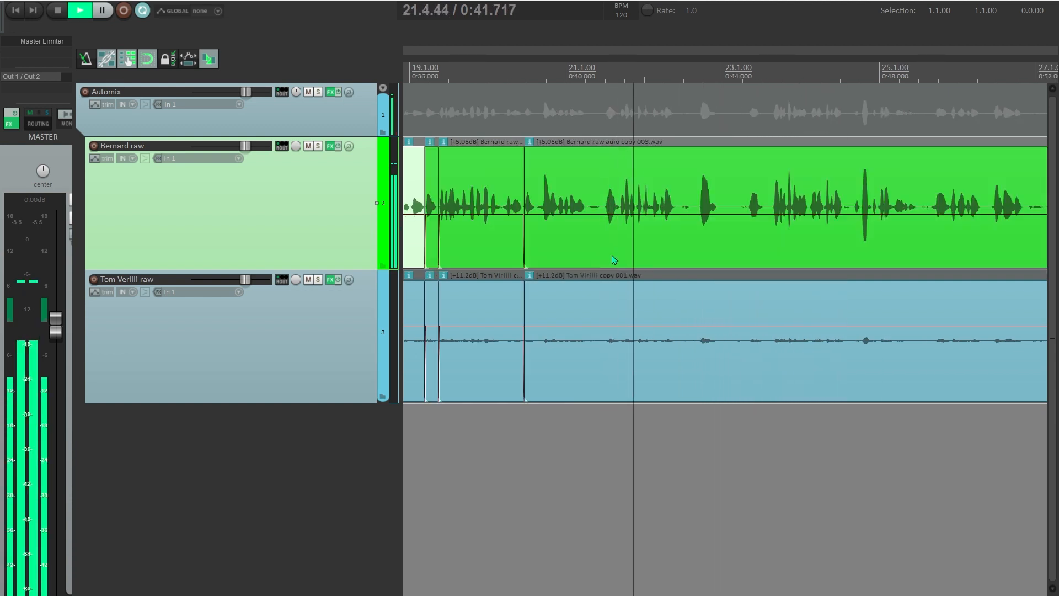
# - Split the Bernard raw item at 0:40.561 and play the dialogue from 0:42
pyautogui.scroll(4, 613, 256)
pyautogui.press('space')
pyautogui.click(547, 234)
pyautogui.press('s')
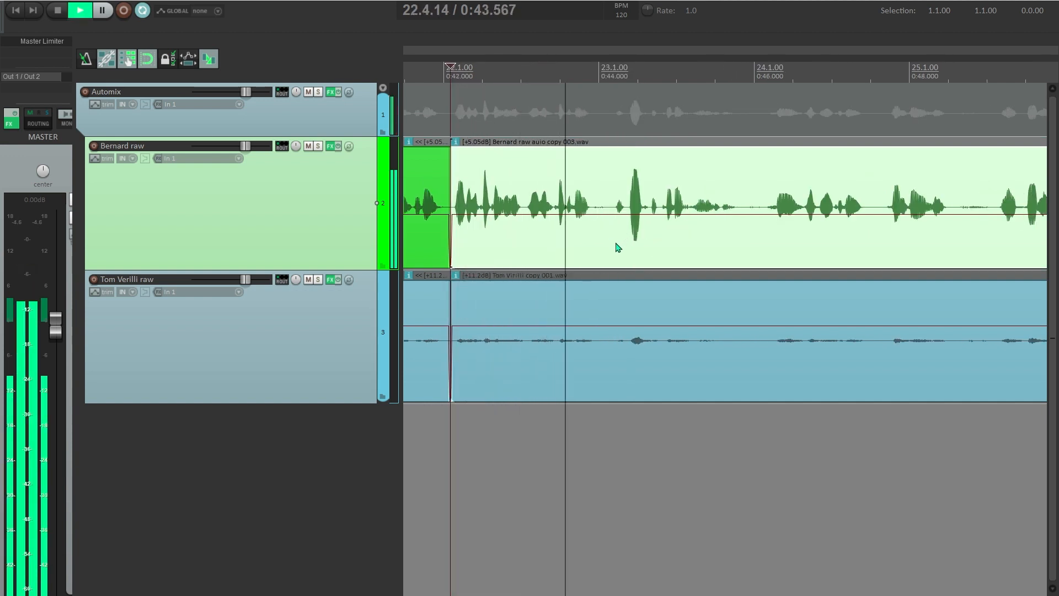
pyautogui.press('space')
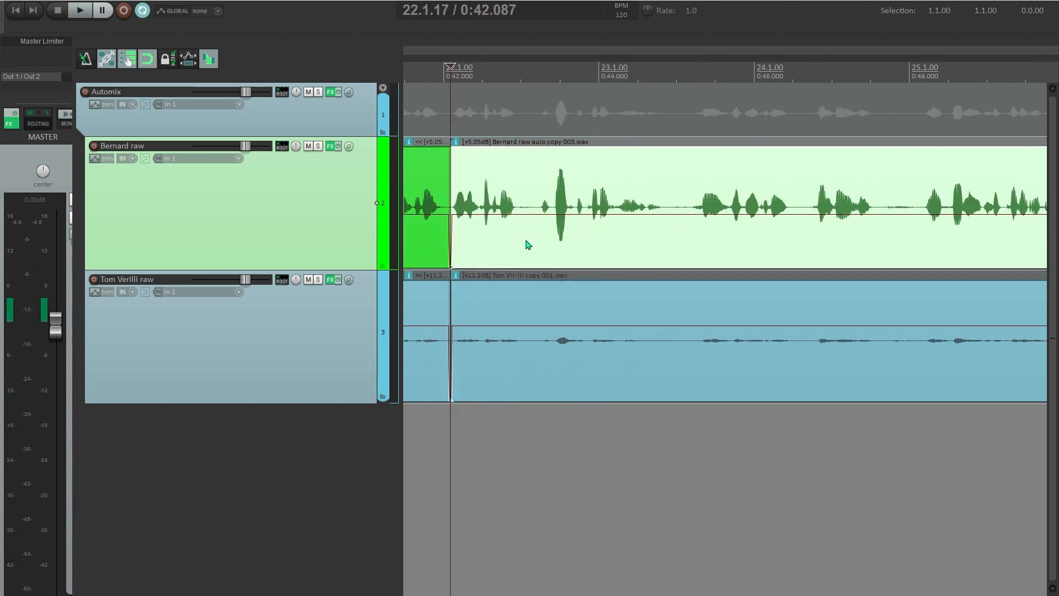
pyautogui.press('space')
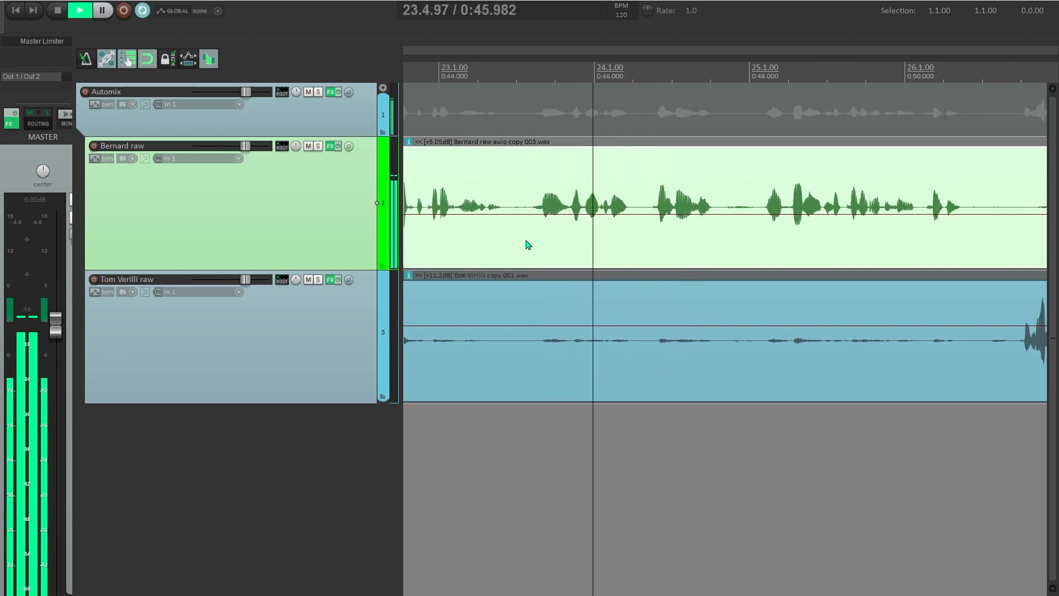
# - Split at 0:44.886 and ripple-delete the following pause to close the gap
pyautogui.click(508, 239)
pyautogui.press('space')
pyautogui.press('s')
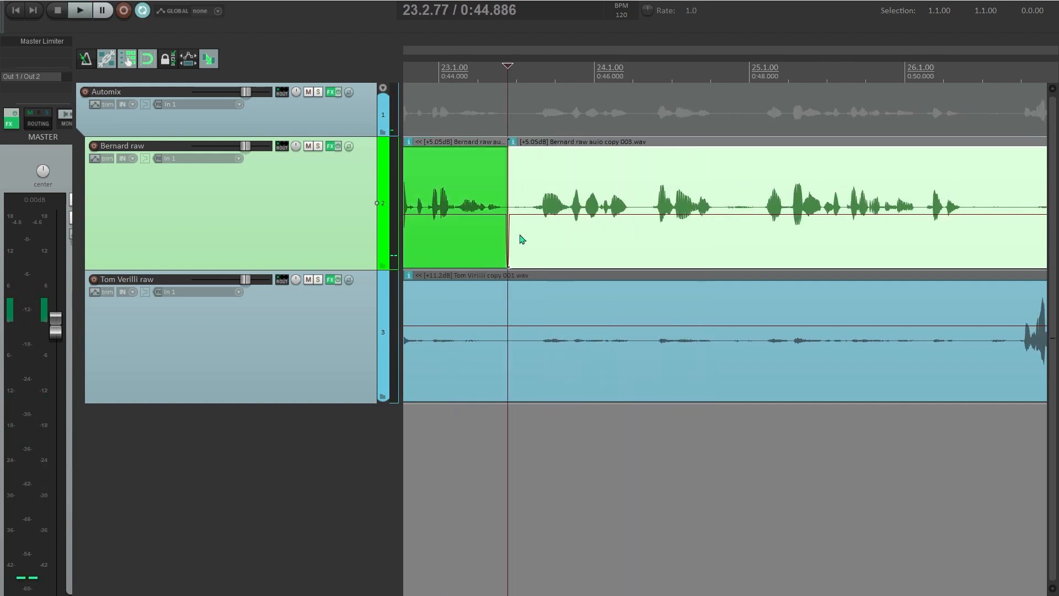
pyautogui.click(529, 232)
pyautogui.press('Delete')
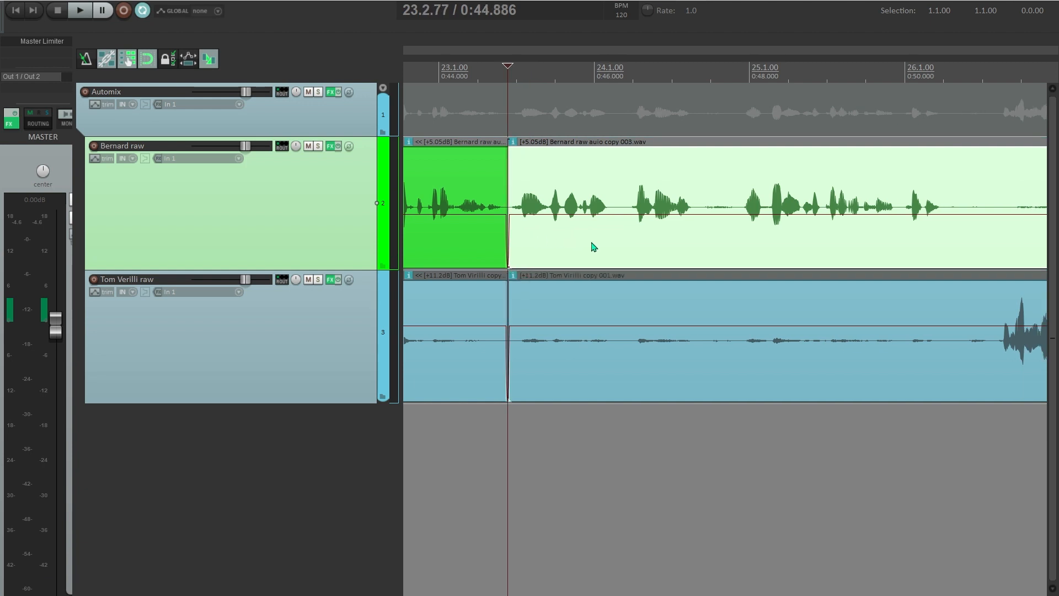
pyautogui.scroll(-4, 594, 246)
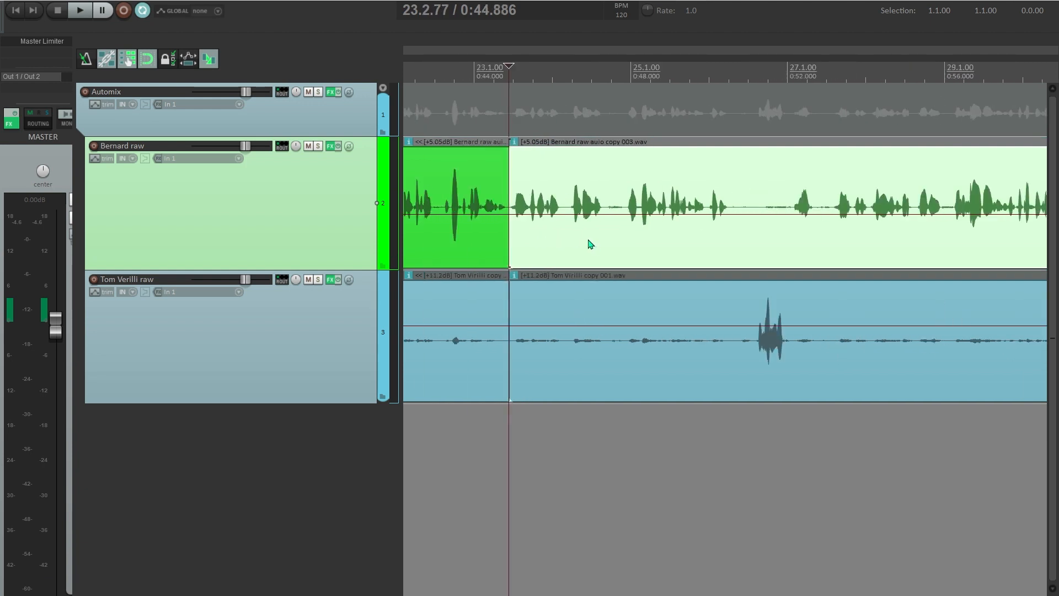
pyautogui.hscroll(-3, 591, 244)
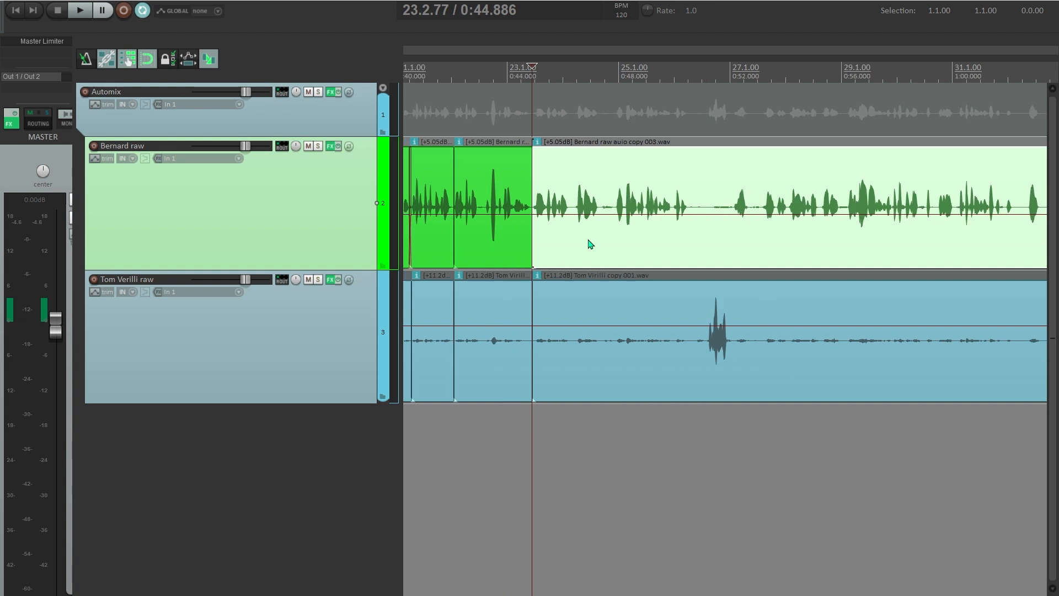
# - Select the middle Bernard raw section and audition it from its start
pyautogui.click(557, 227)
pyautogui.scroll(2, 558, 229)
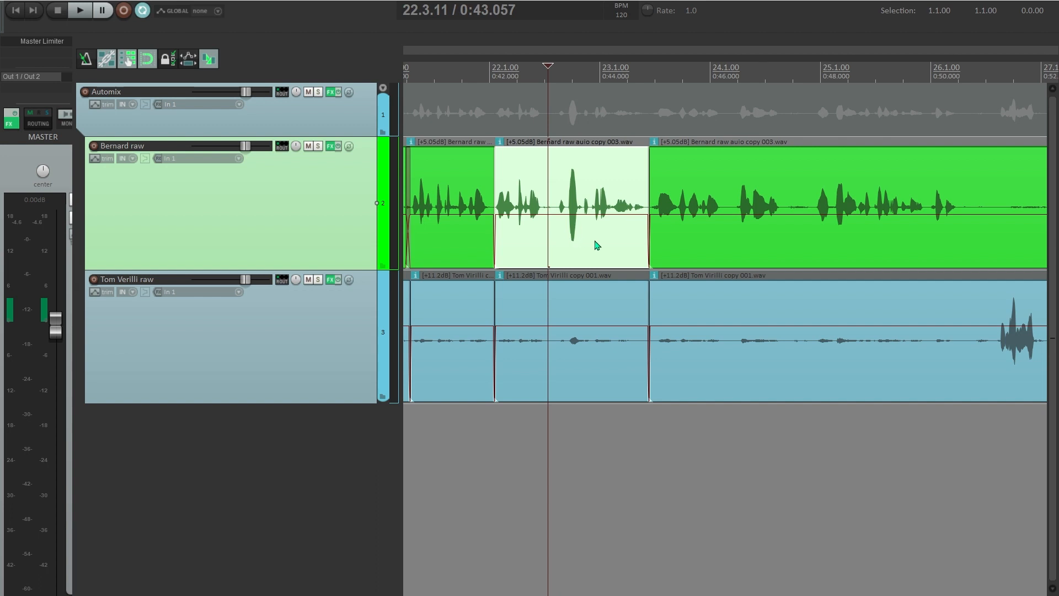
pyautogui.scroll(-2, 589, 242)
pyautogui.click(526, 245)
pyautogui.press('space')
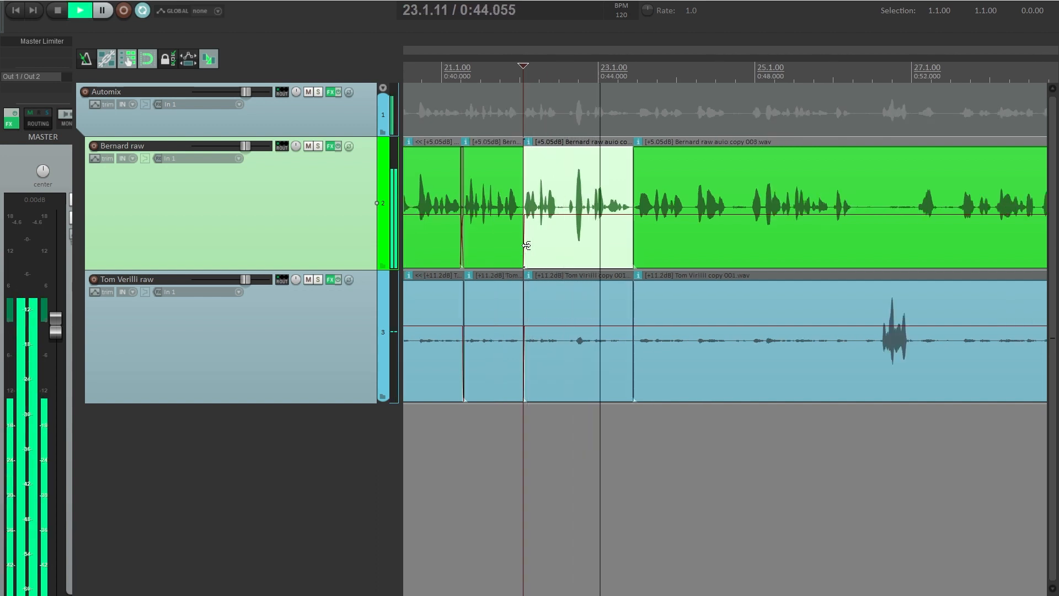
pyautogui.press('space')
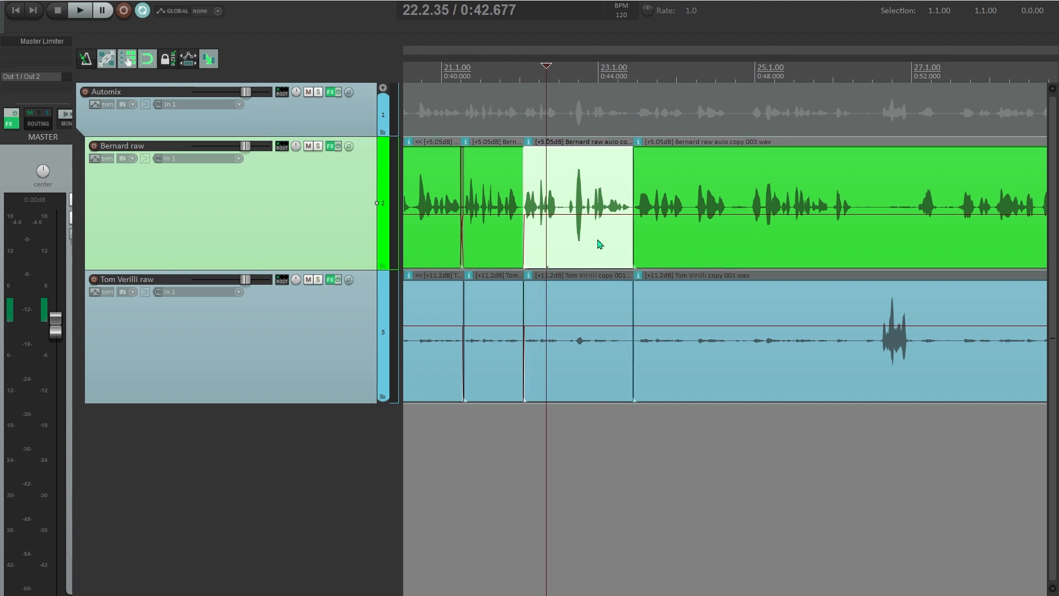
# - Ripple-delete the selected section and review the edit from 0:40.720
pyautogui.press('Delete')
pyautogui.click(471, 244)
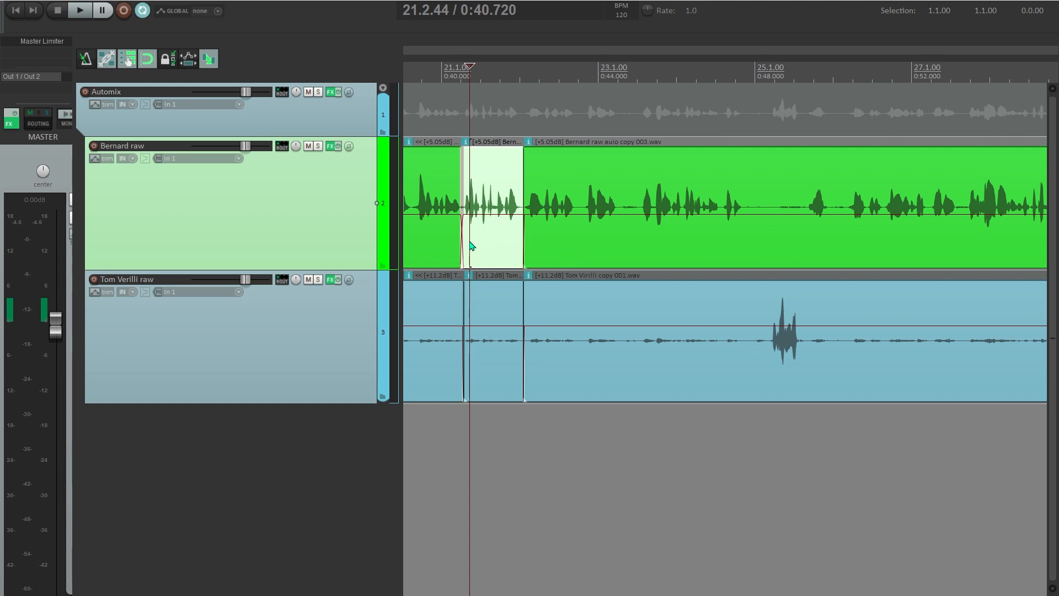
pyautogui.press('space')
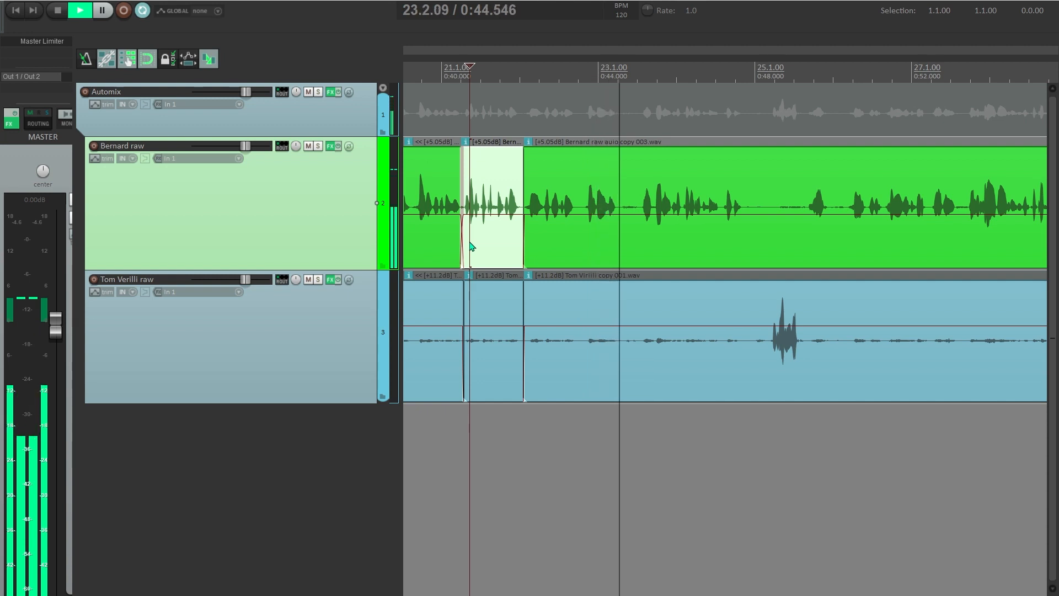
pyautogui.press('space')
pyautogui.scroll(4, 535, 231)
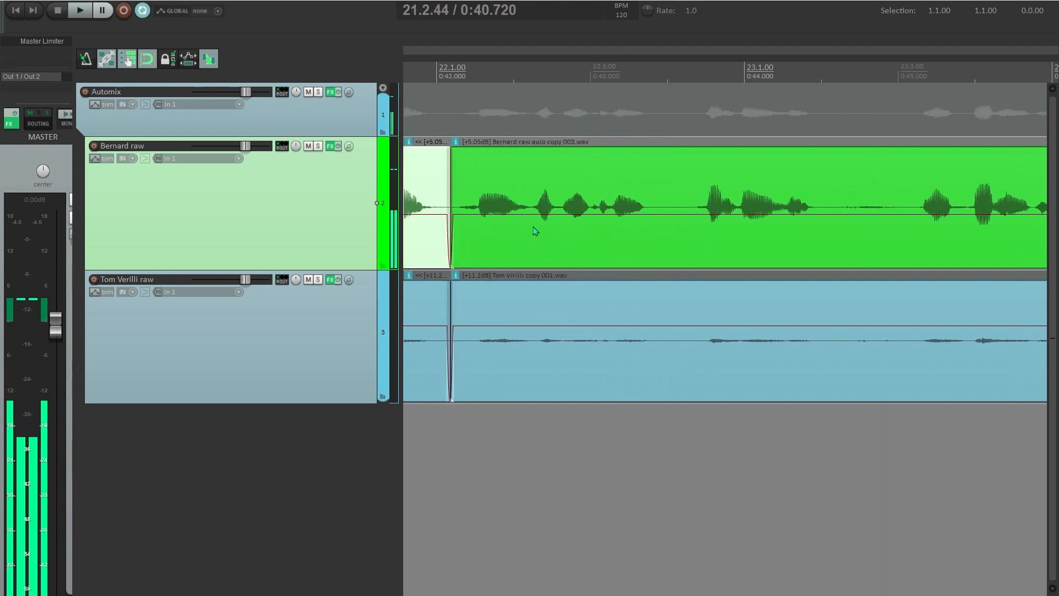
# - Trim the next section's start, then split and ripple-trim the following pause
pyautogui.click(534, 228)
pyautogui.press('q')
pyautogui.scroll(-4, 570, 265)
pyautogui.click(476, 248)
pyautogui.press('space')
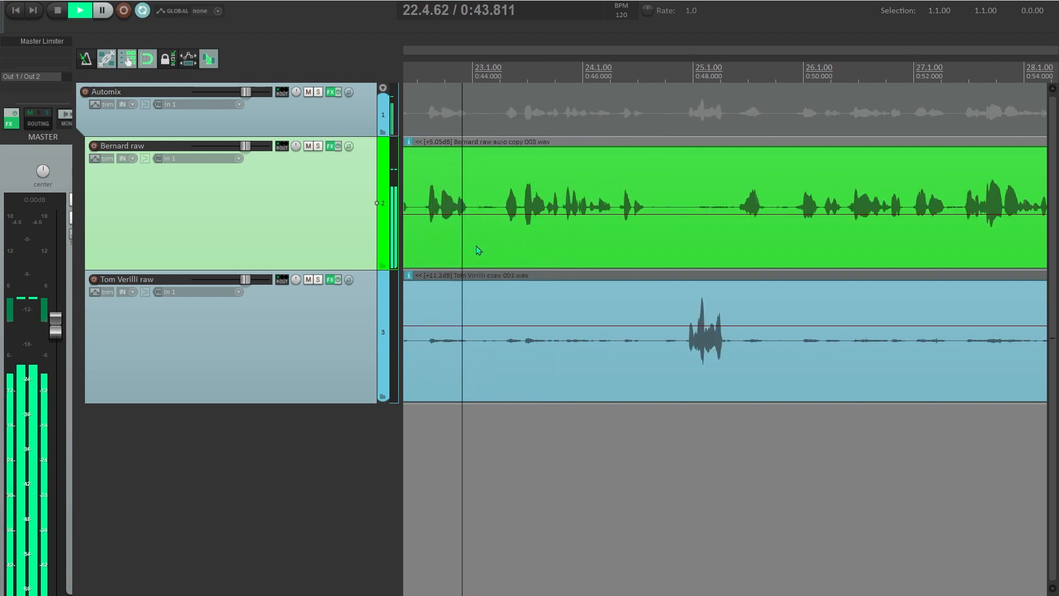
pyautogui.press('s')
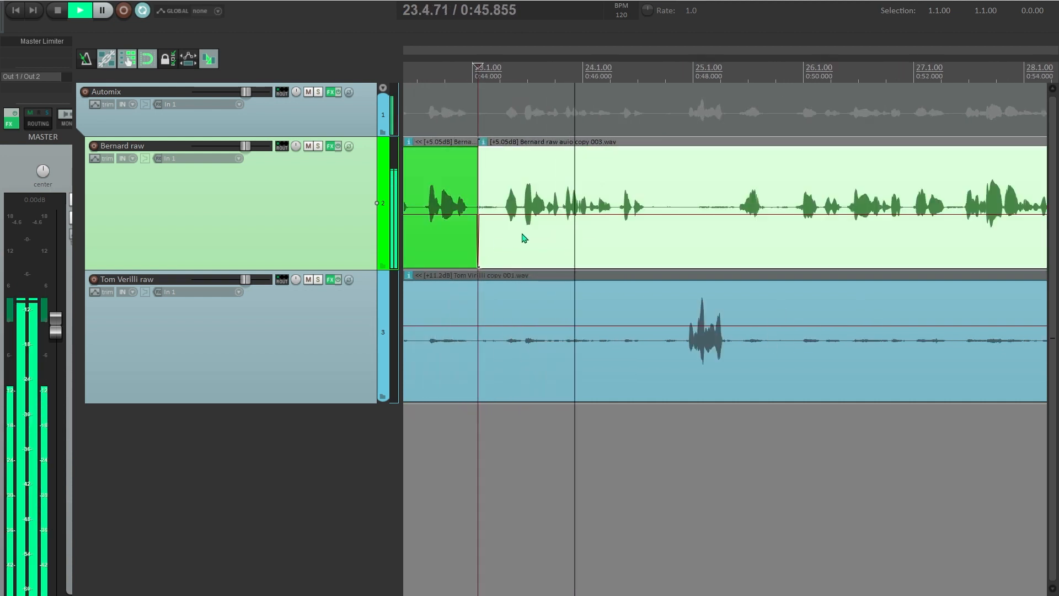
pyautogui.press('q')
pyautogui.press('space')
# - Replay from further along to check, stopping with the play position at 0:55.138
pyautogui.click(545, 221)
pyautogui.press('space')
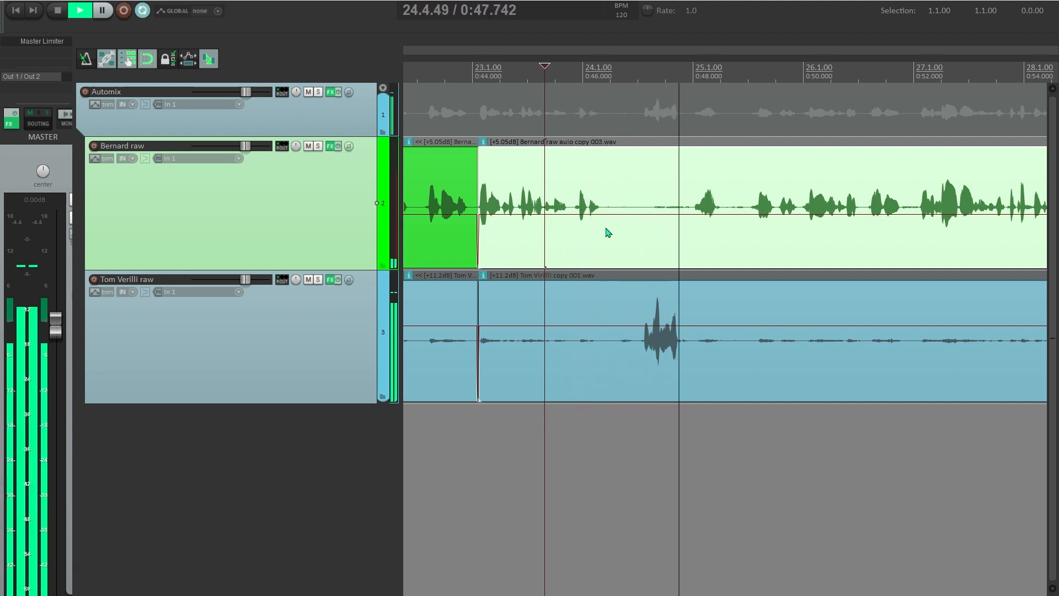
pyautogui.scroll(-5, 613, 233)
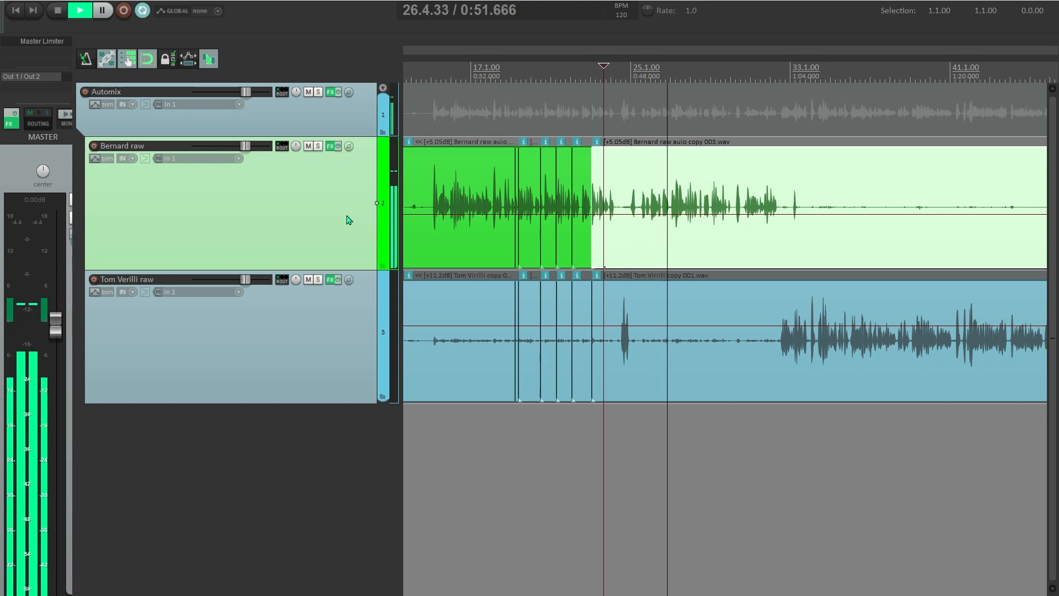
pyautogui.hscroll(3, 667, 253)
pyautogui.press('space')
pyautogui.click(542, 239)
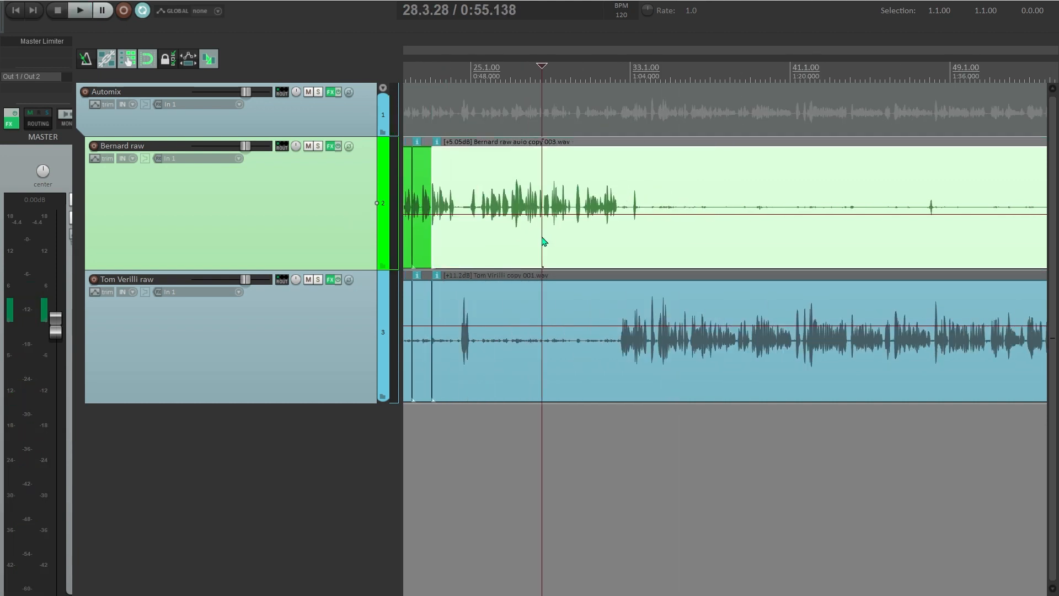
pyautogui.scroll(-3, 543, 241)
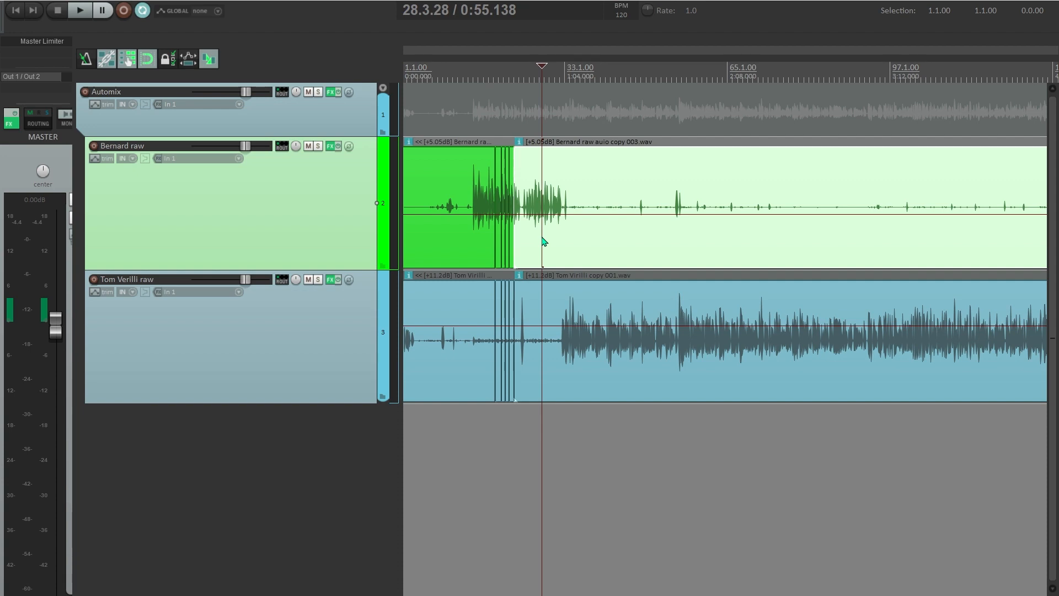
pyautogui.scroll(-3, 544, 241)
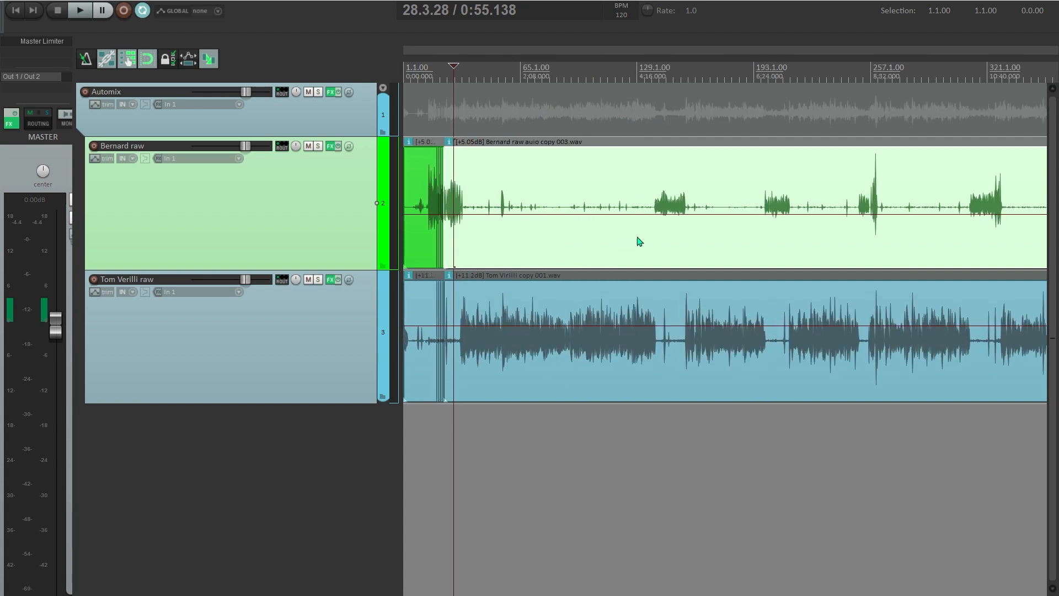
pyautogui.scroll(2, 683, 256)
pyautogui.scroll(2, 683, 256)
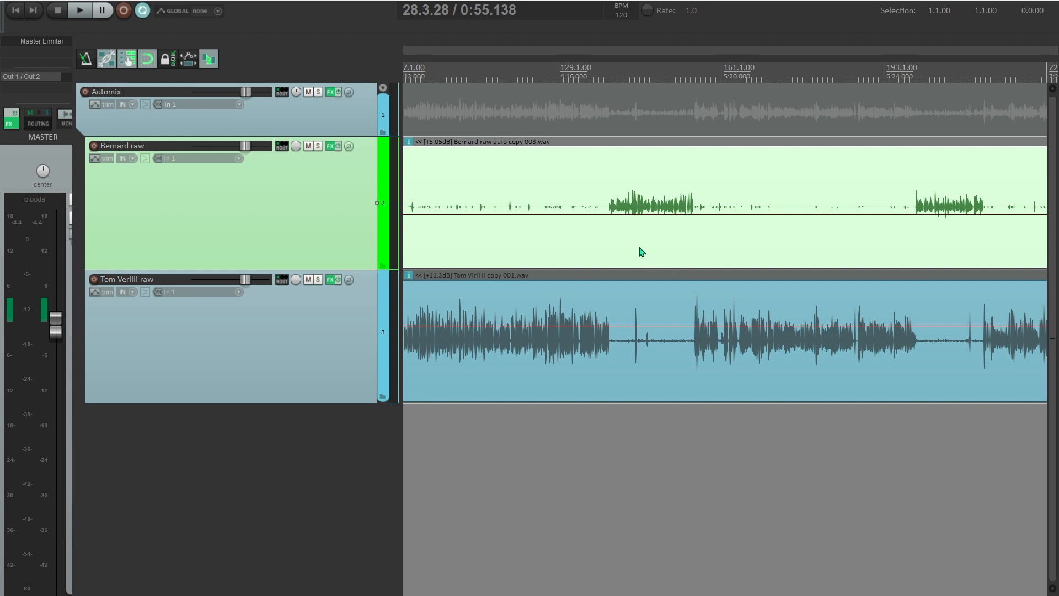
pyautogui.click(640, 252)
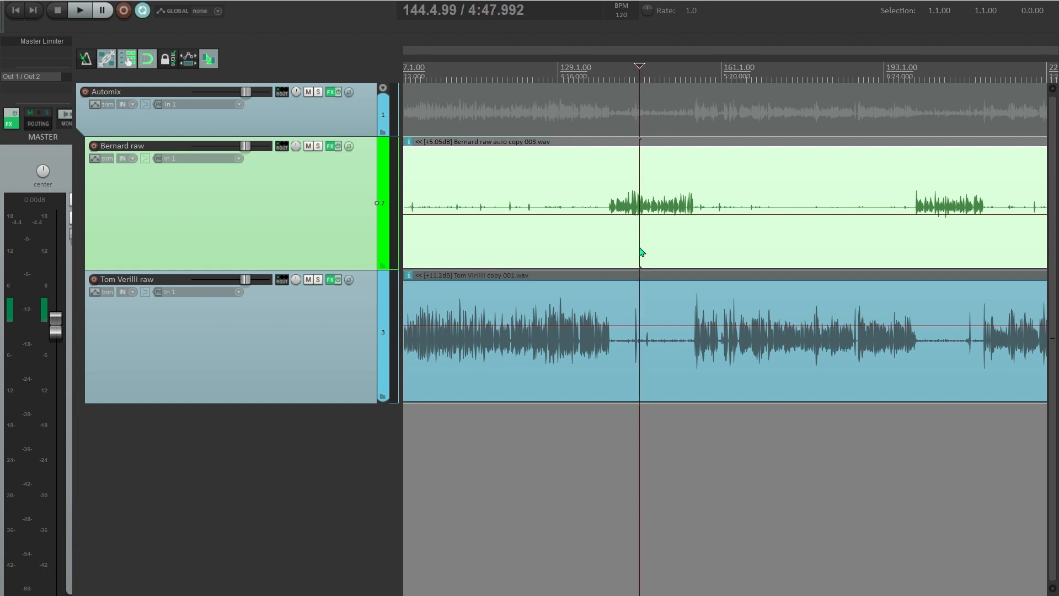
pyautogui.press('`')
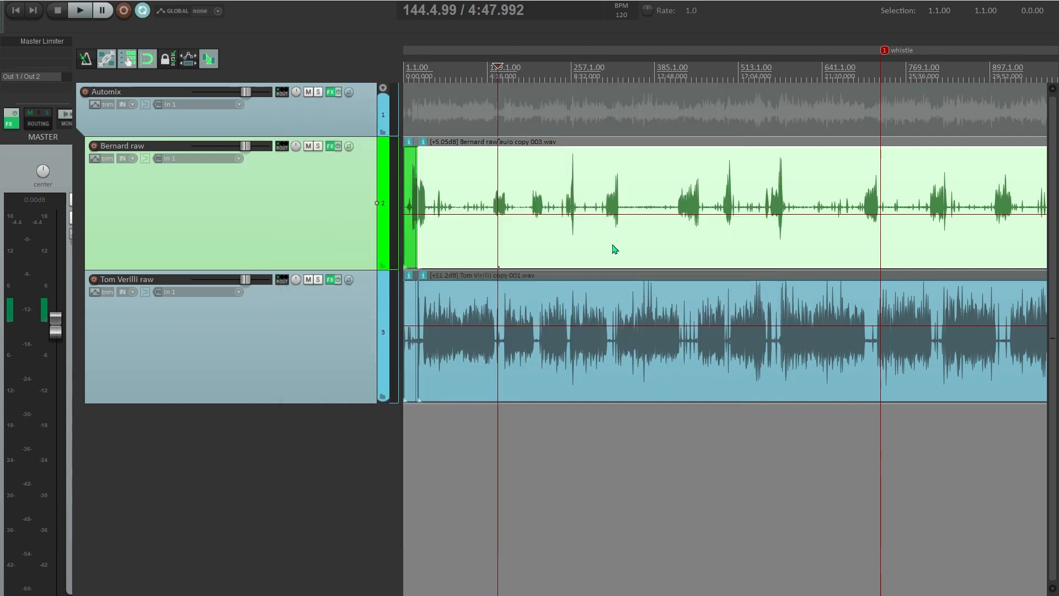
pyautogui.click(614, 249)
pyautogui.scroll(-2, 614, 250)
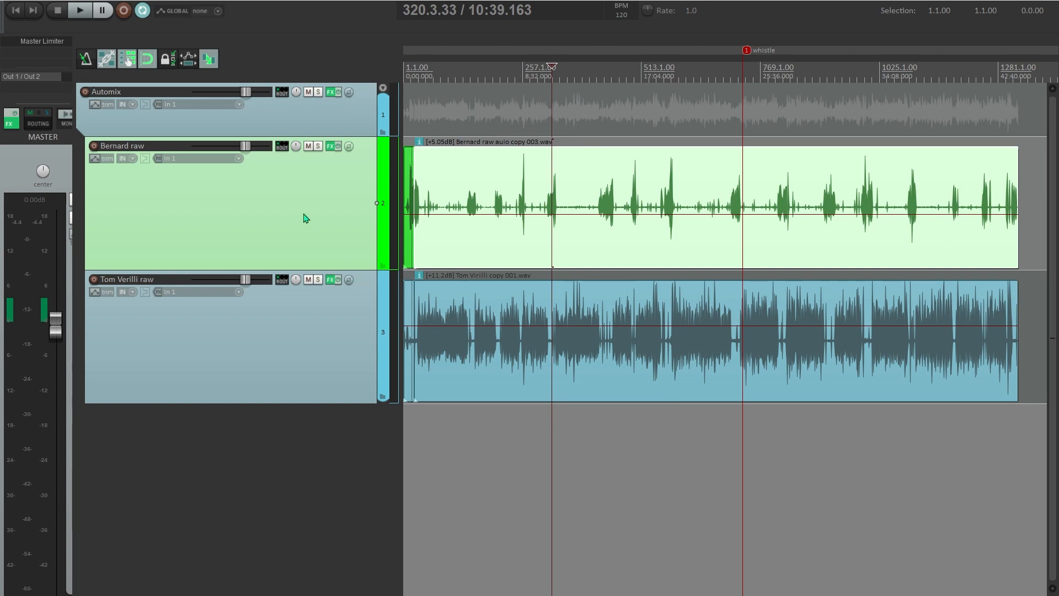
pyautogui.click(574, 246)
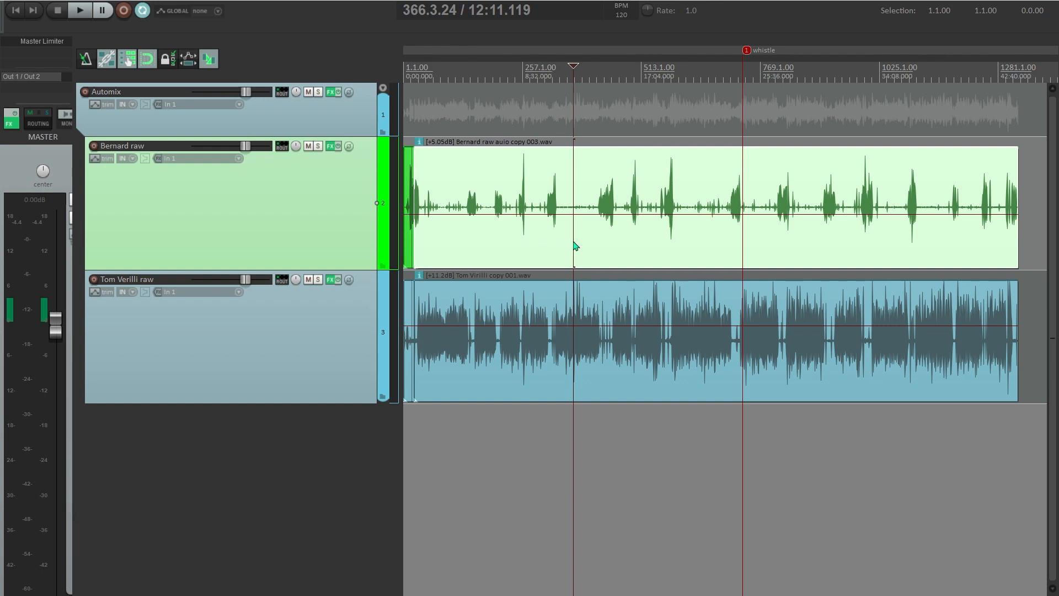
pyautogui.hscroll(3, 575, 245)
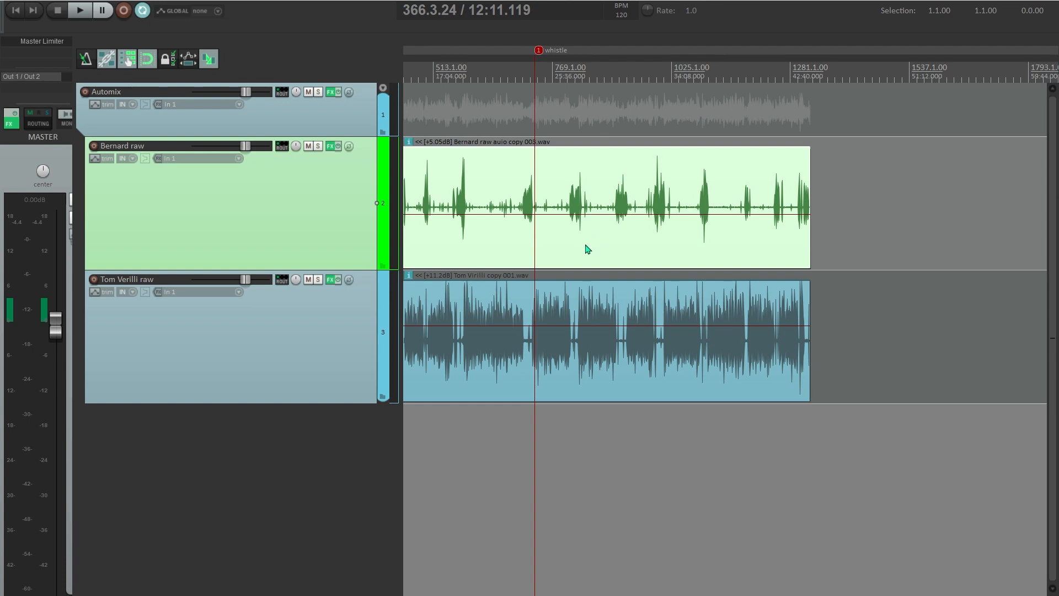
pyautogui.scroll(3, 582, 256)
pyautogui.scroll(-4, 582, 256)
pyautogui.hscroll(3, 584, 256)
pyautogui.scroll(5, 584, 255)
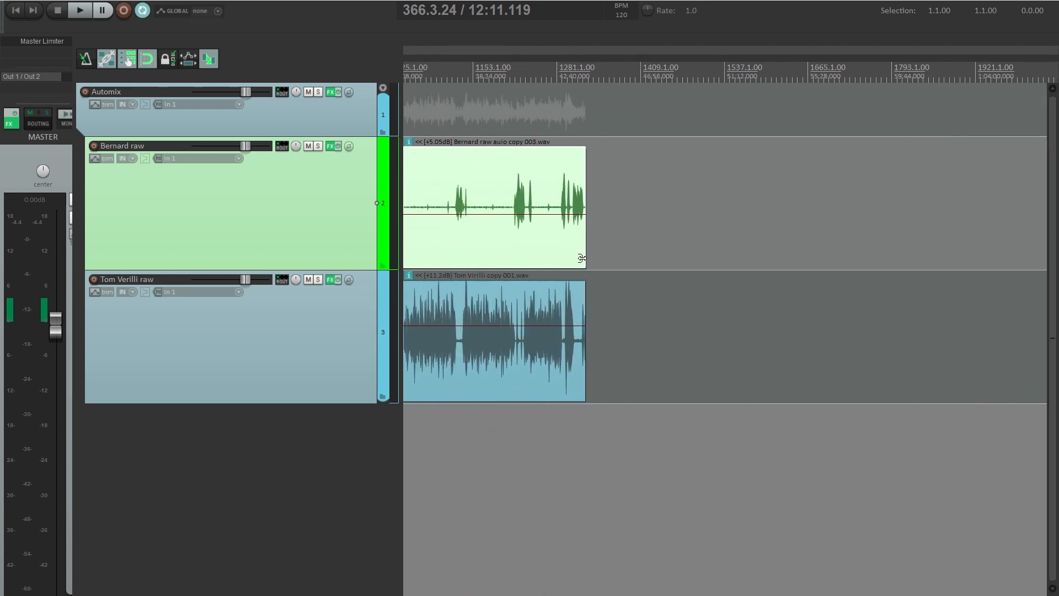
pyautogui.click(546, 246)
pyautogui.scroll(5, 566, 251)
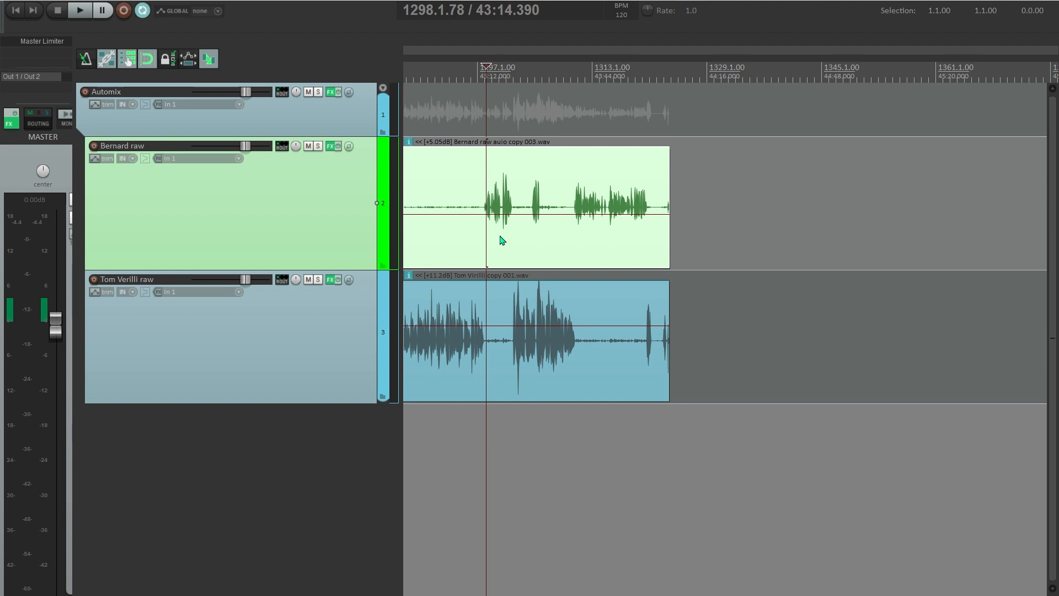
pyautogui.scroll(-2, 502, 240)
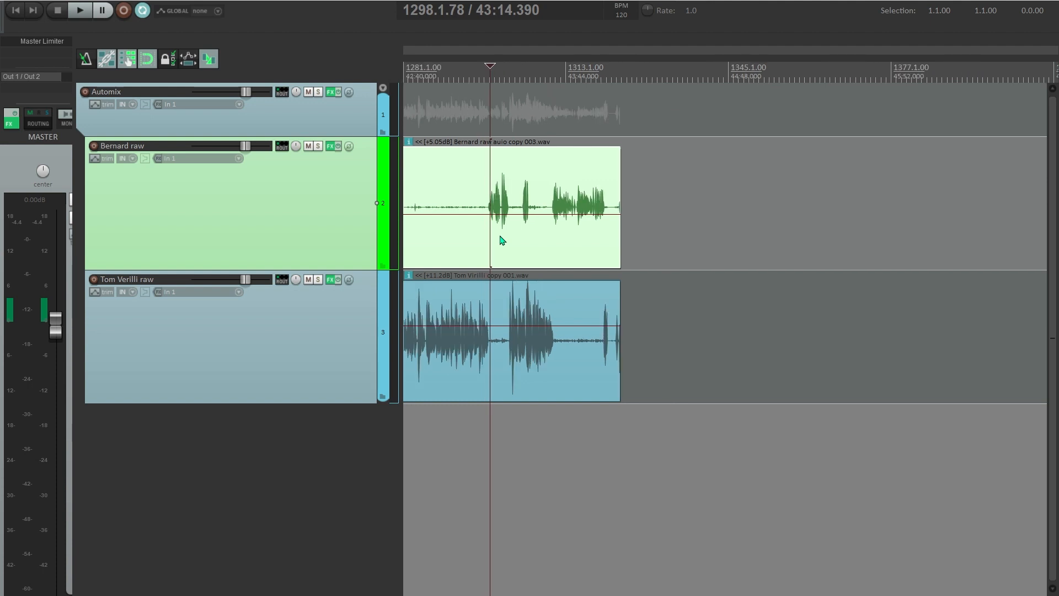